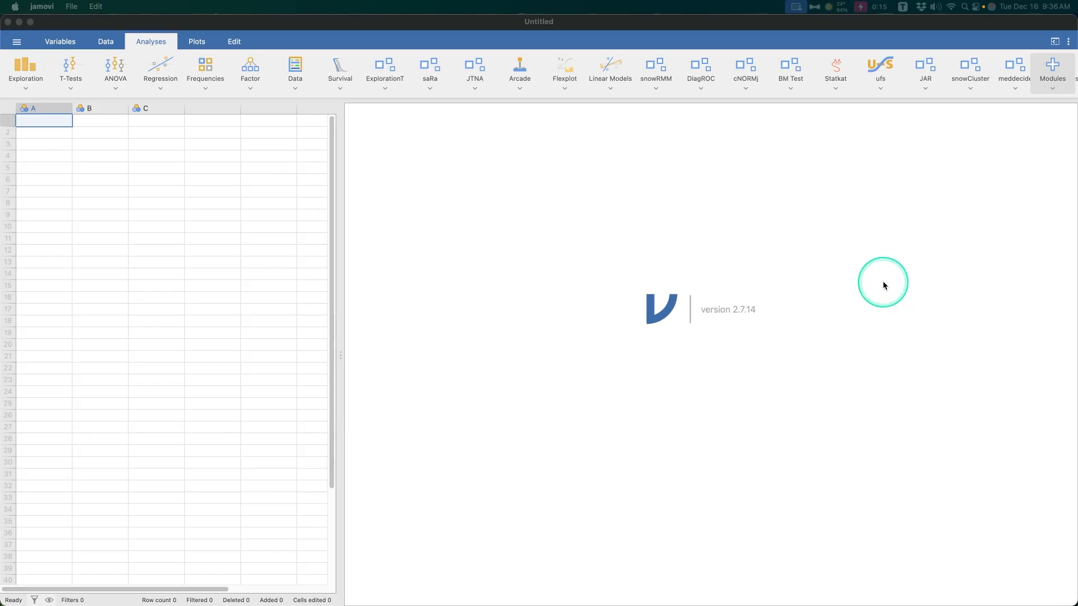
Browse the installed analysis modules and view the power analyses offered under Power
scroll(254, 79, right, 10)
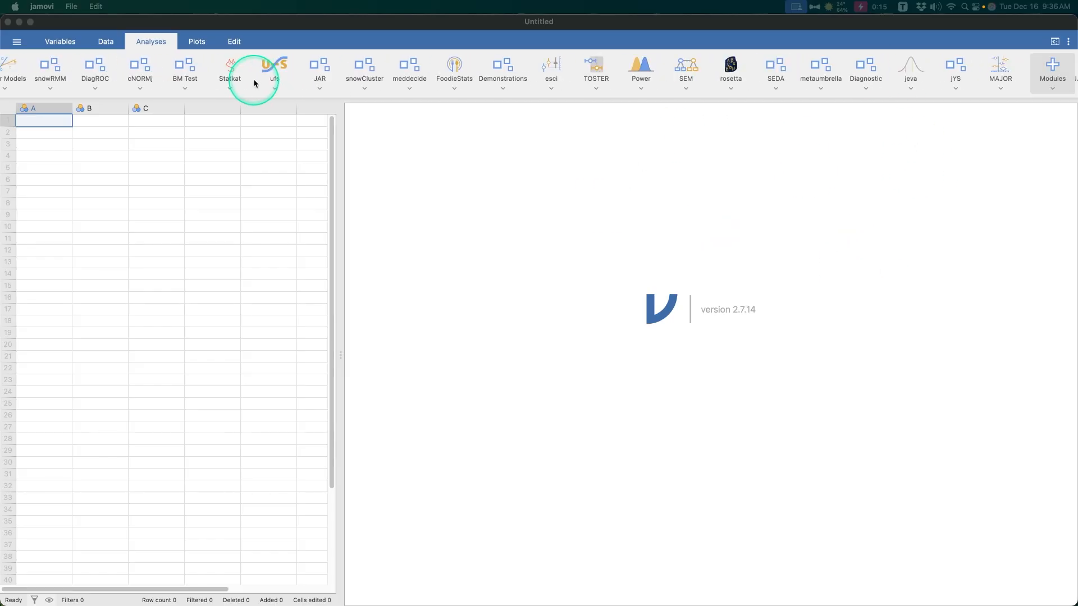
scroll(861, 73, left, 15)
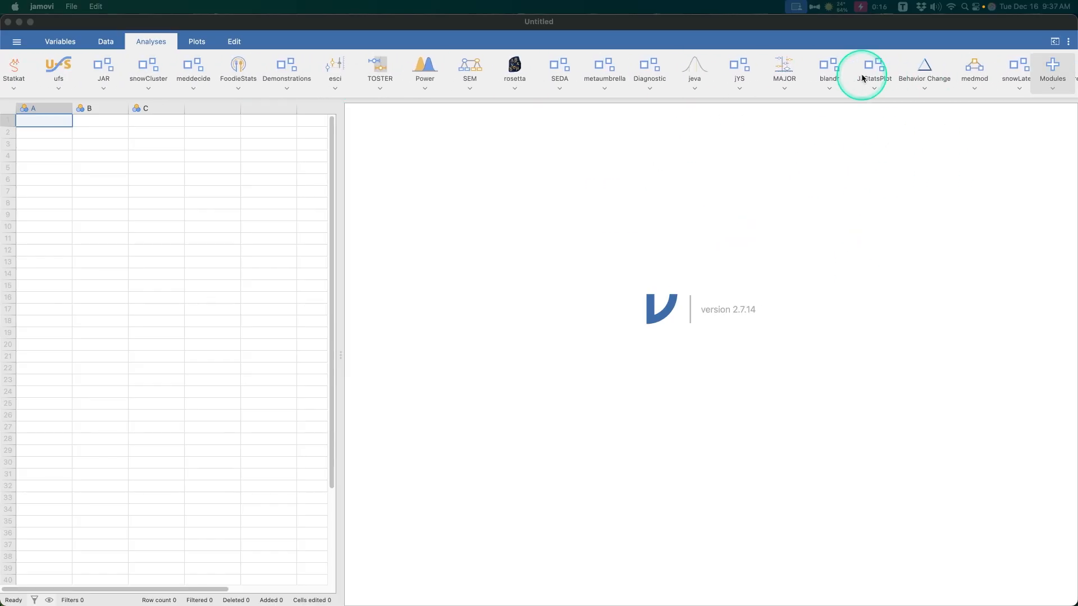
scroll(861, 78, left, 2)
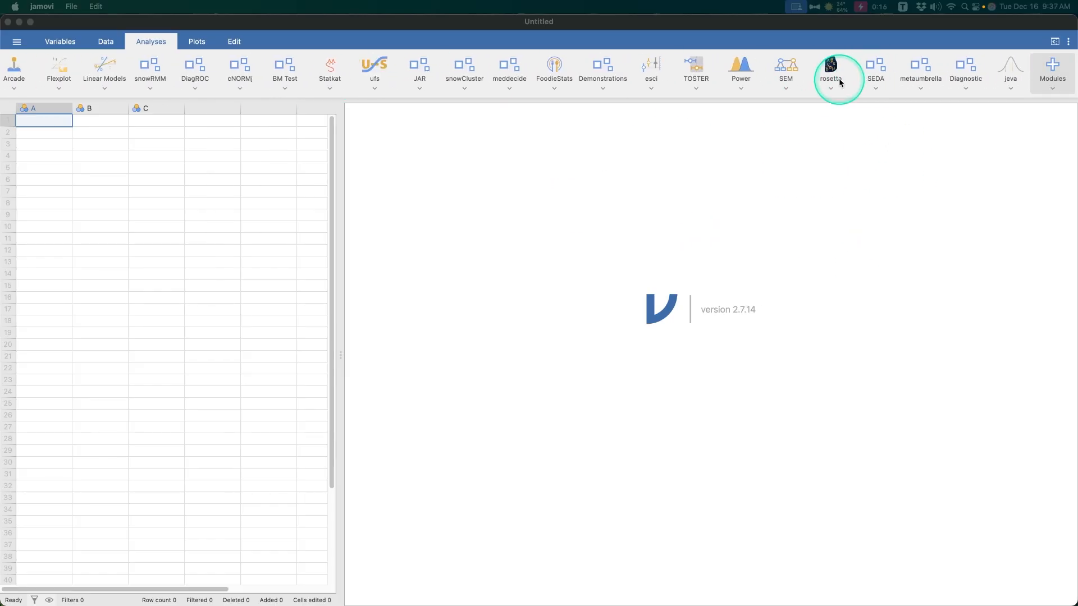
click(739, 75)
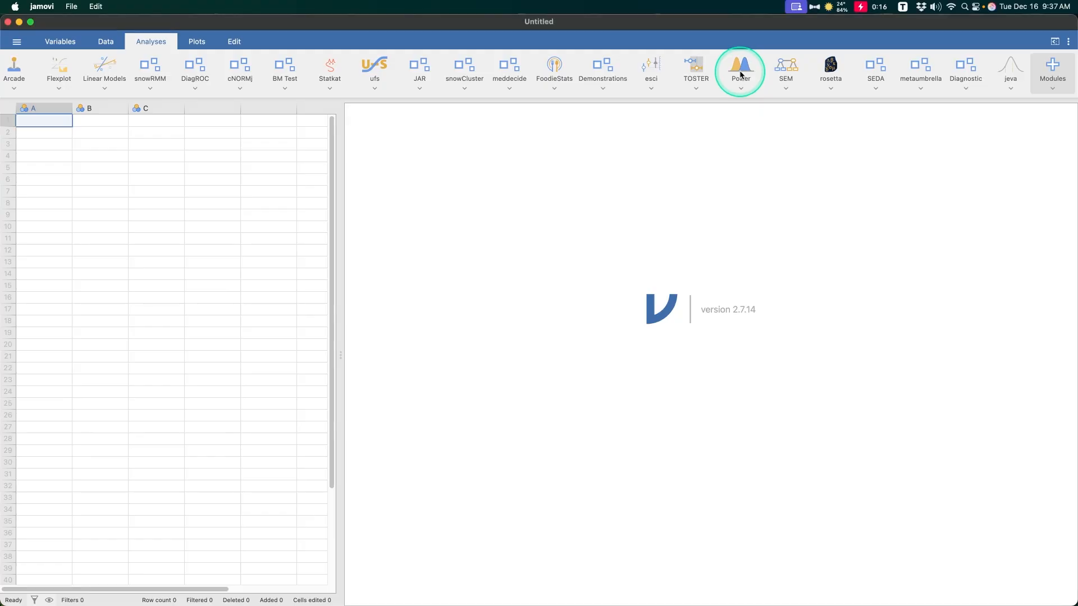
click(738, 76)
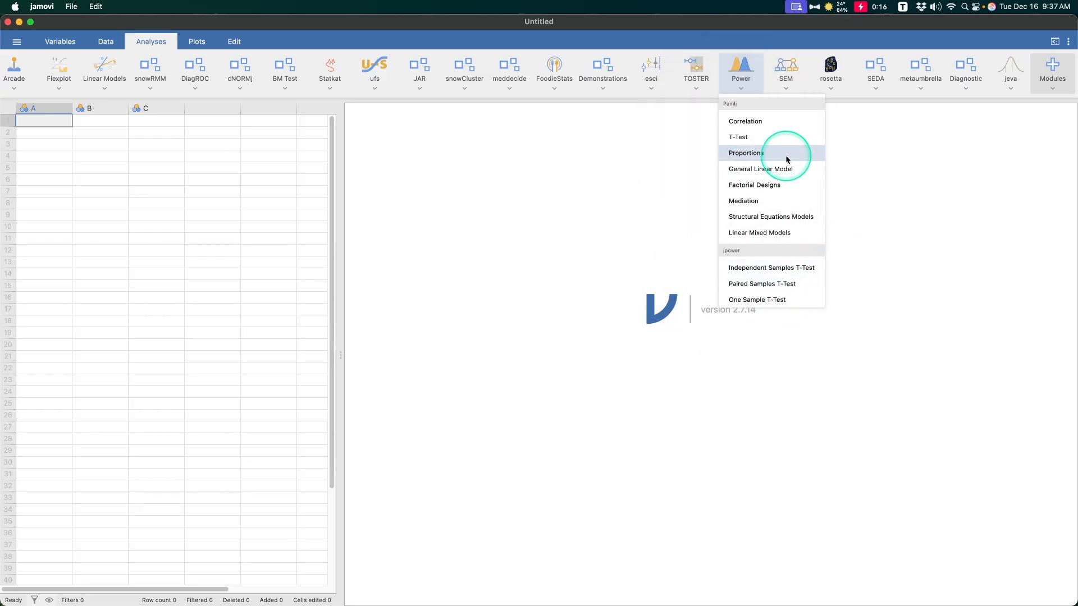
click(1058, 82)
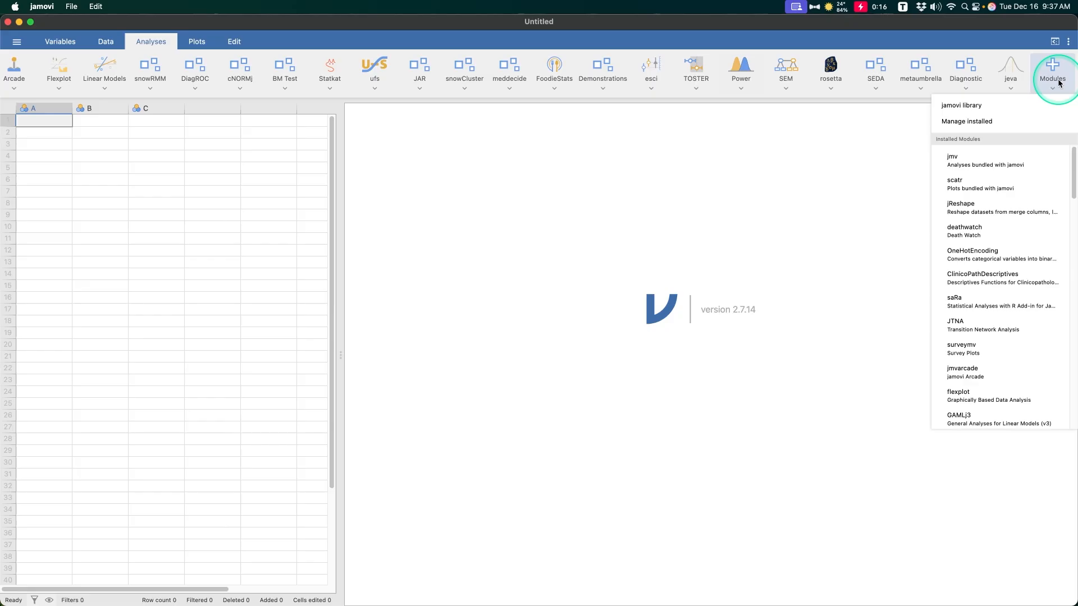
click(967, 122)
click(538, 102)
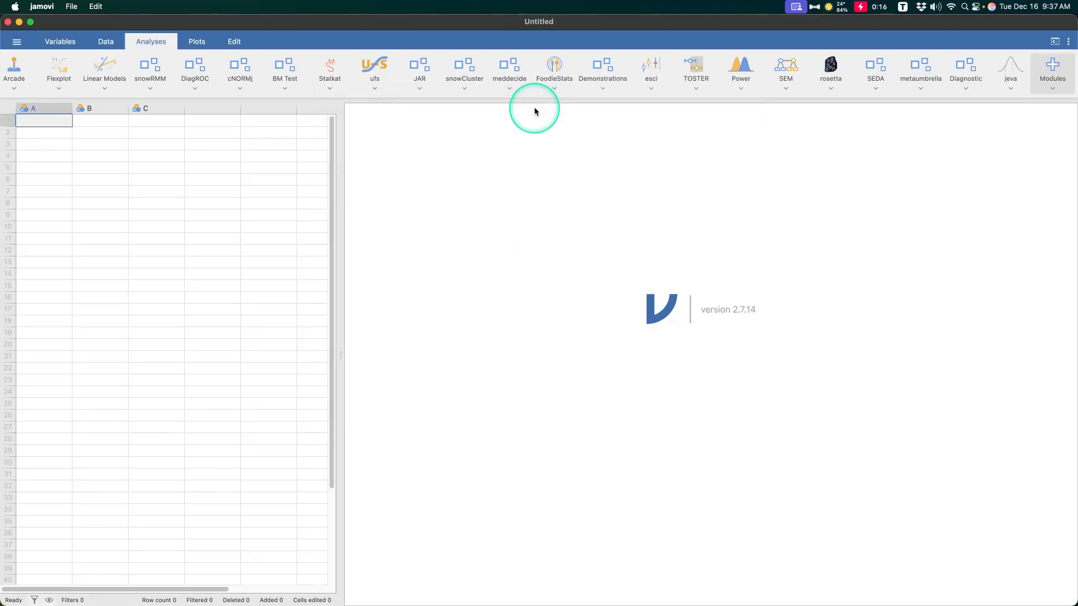
Browse the available modules in the jamovi library, search them for "pam", and close the library
click(1033, 86)
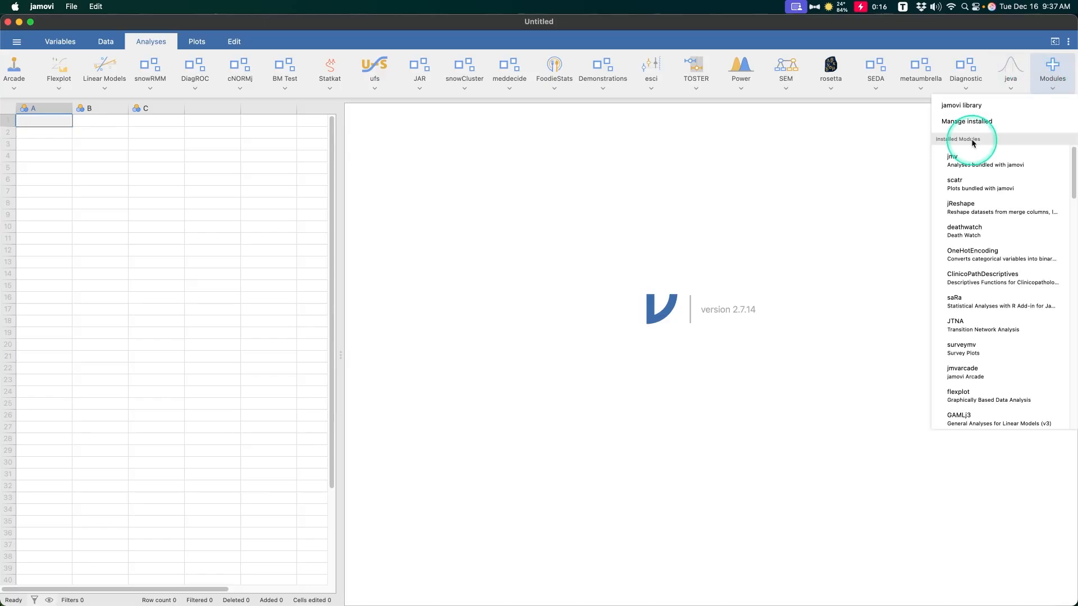
click(962, 106)
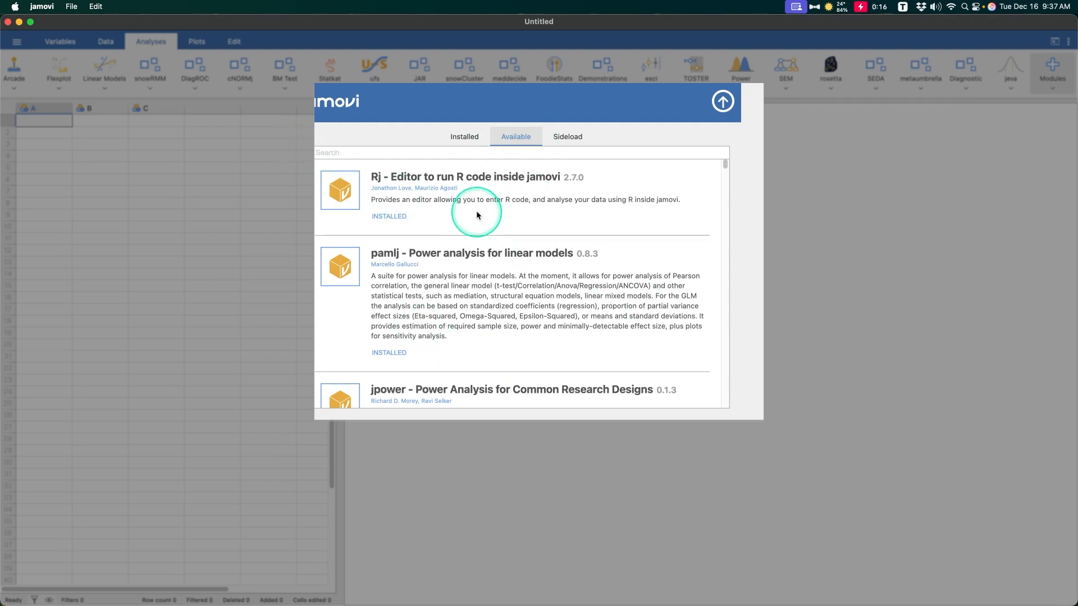
click(517, 132)
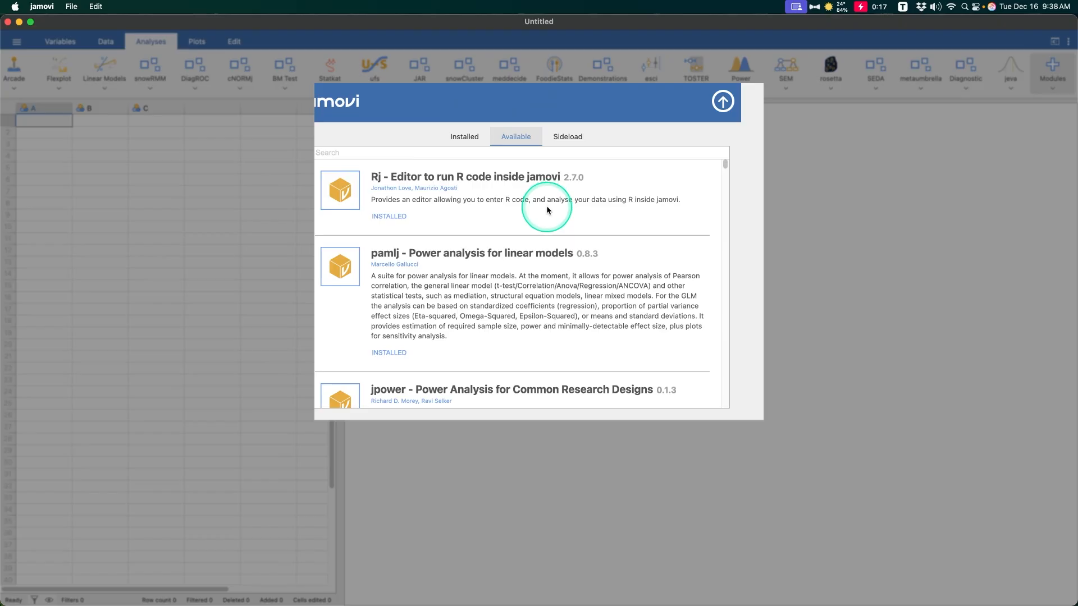
scroll(544, 207, down, 5)
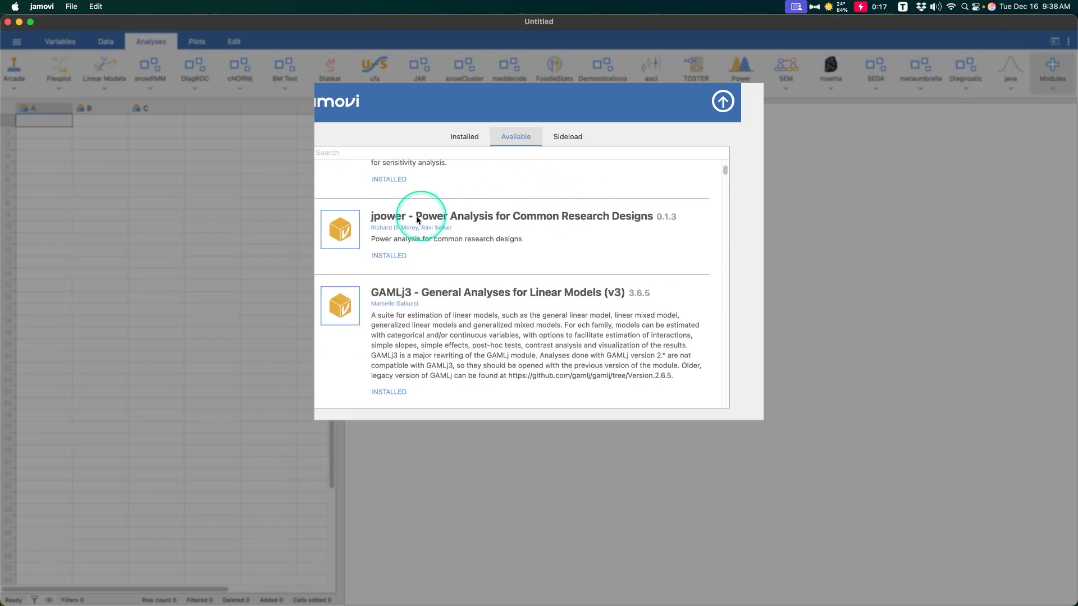
click(417, 220)
scroll(530, 217, down, 10)
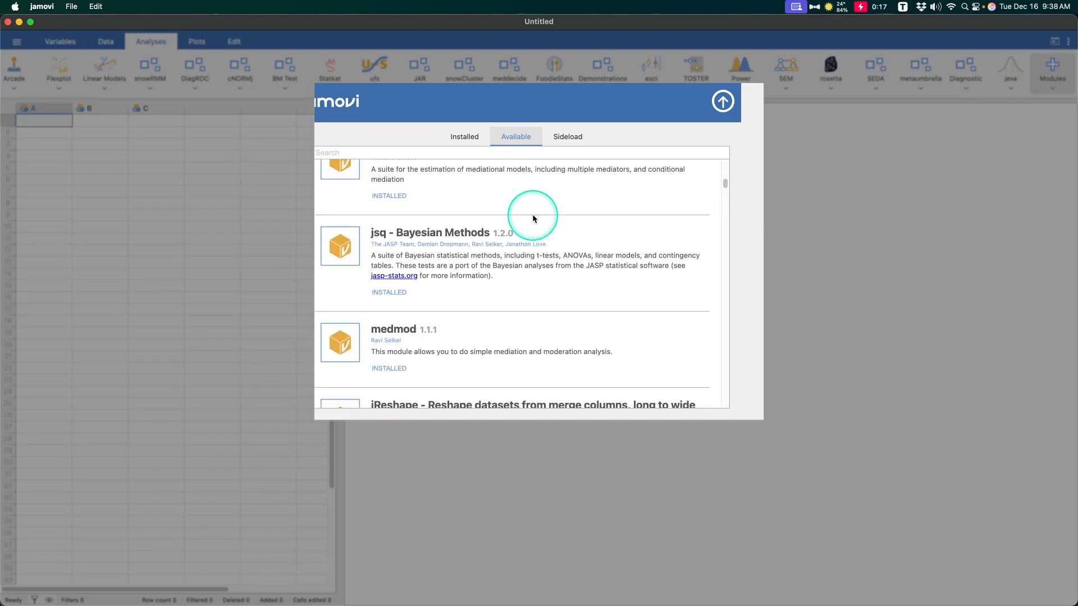
scroll(532, 218, down, 5)
click(403, 152)
text(pam)
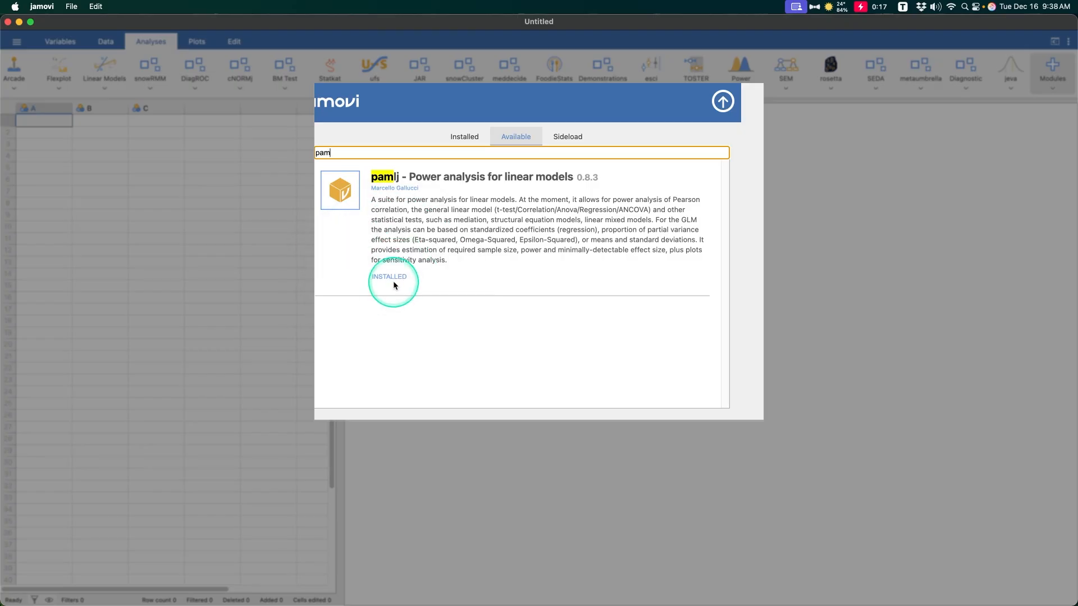
click(722, 102)
Start a Pamlj Proportions power analysis, expand all its option sections, and enable the explanatory text
click(741, 68)
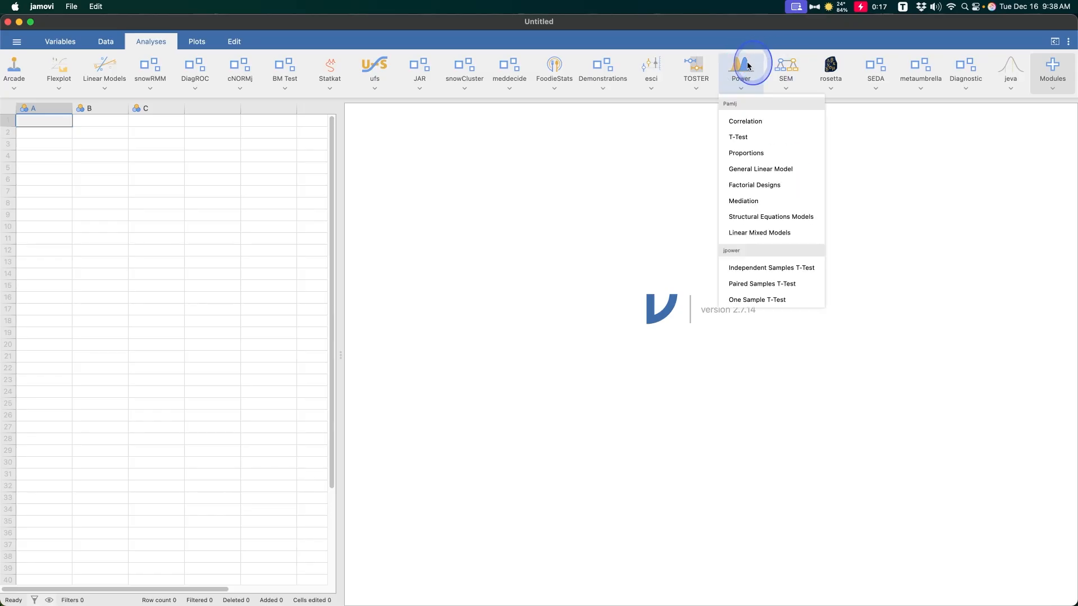
click(749, 154)
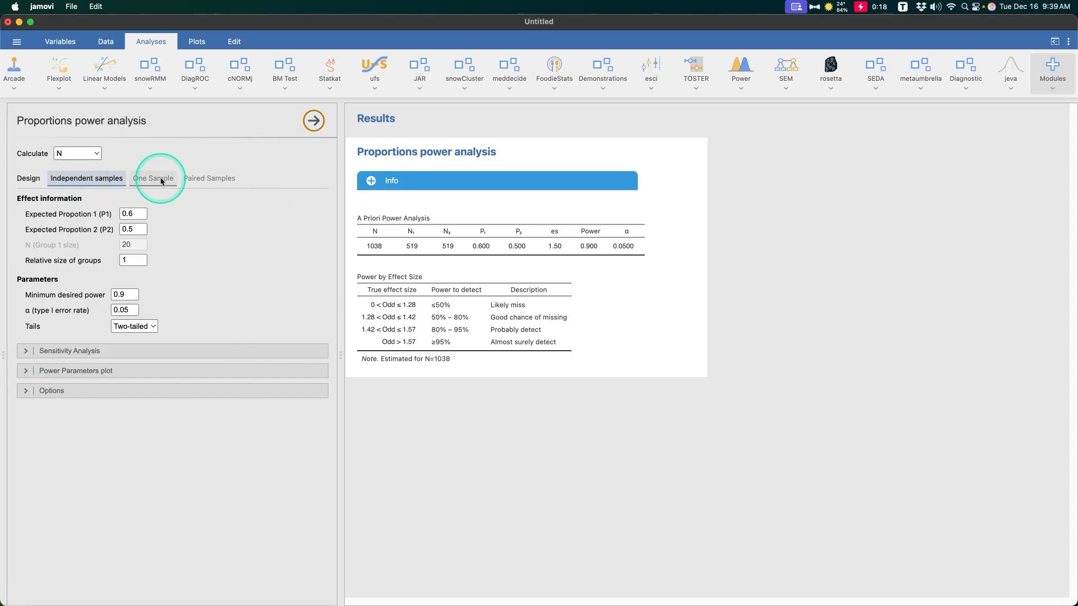
click(202, 350)
click(184, 425)
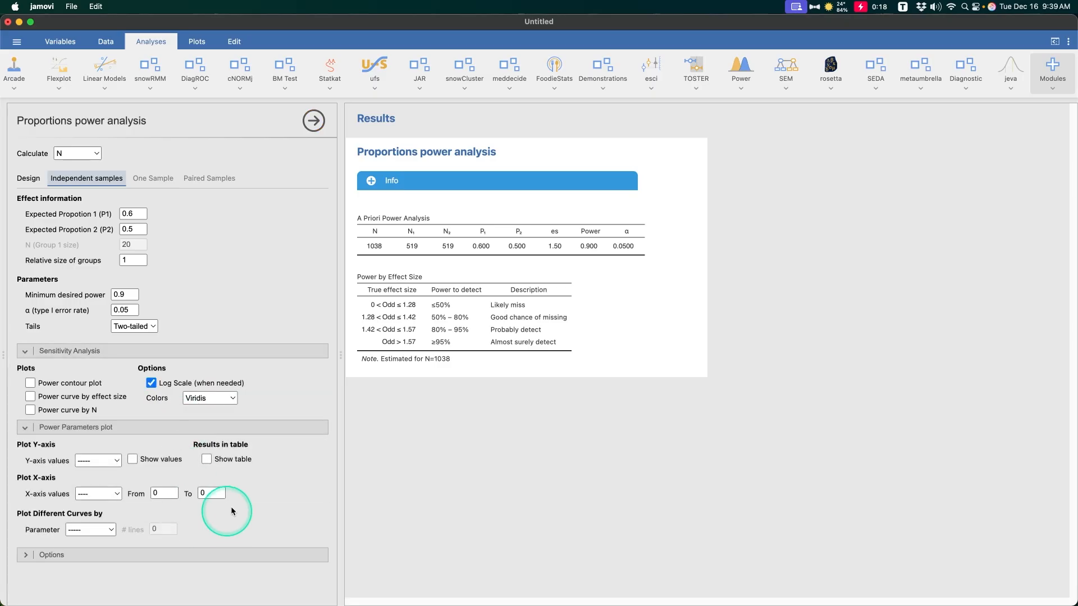
click(206, 549)
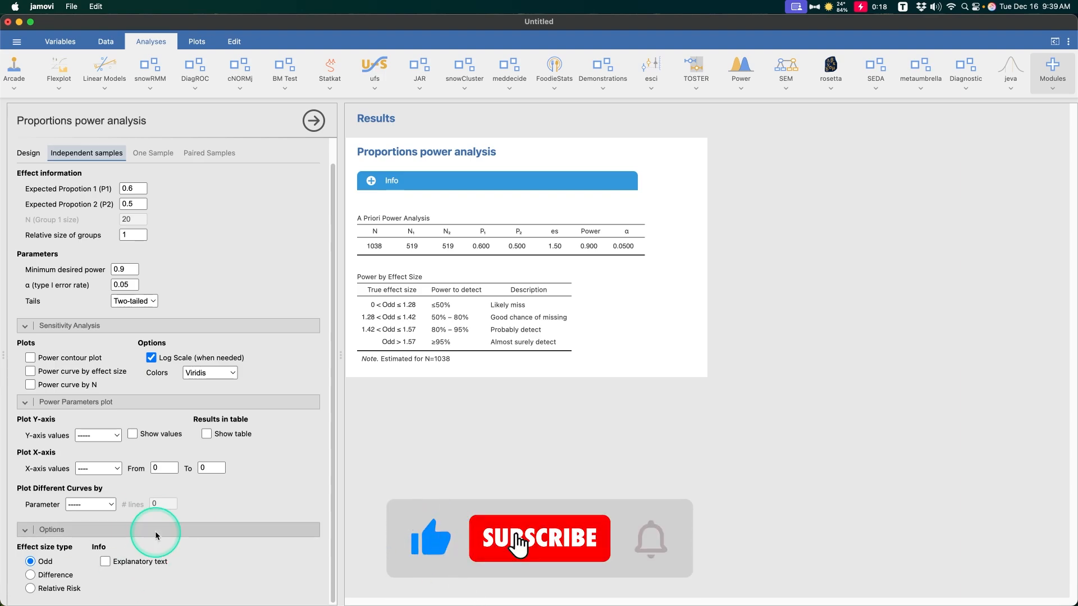
click(105, 561)
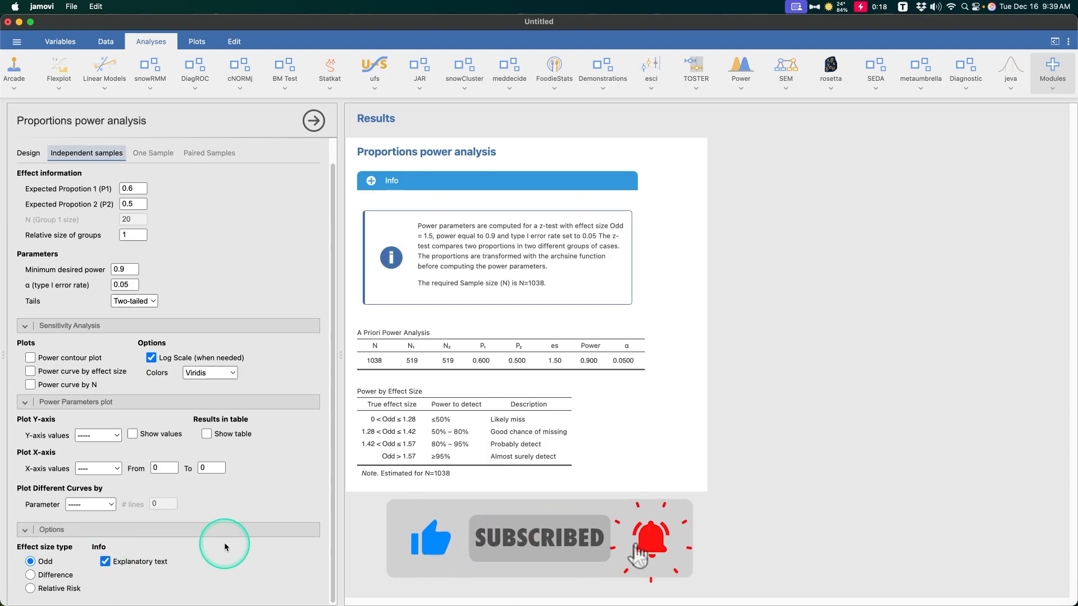
Expand the Info notes in the results and review them together with the explanatory text and power tables
click(371, 181)
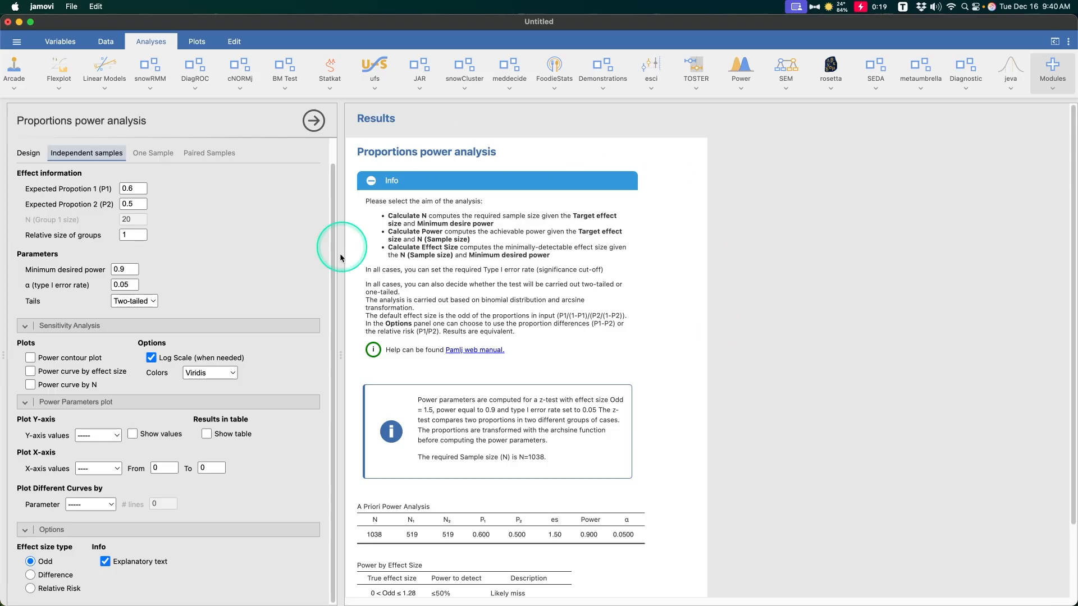
click(372, 181)
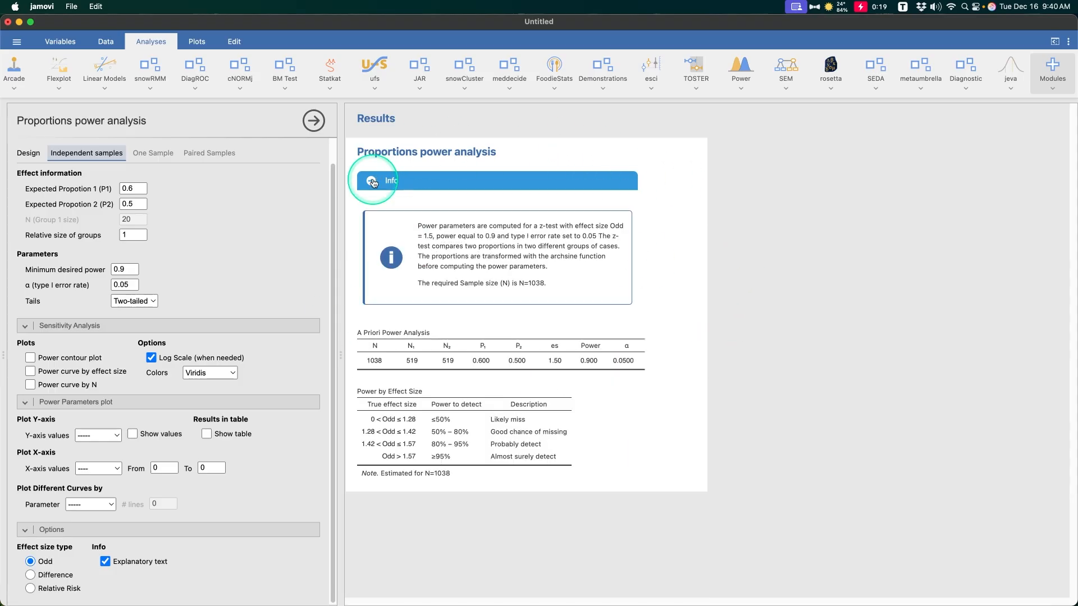
click(372, 180)
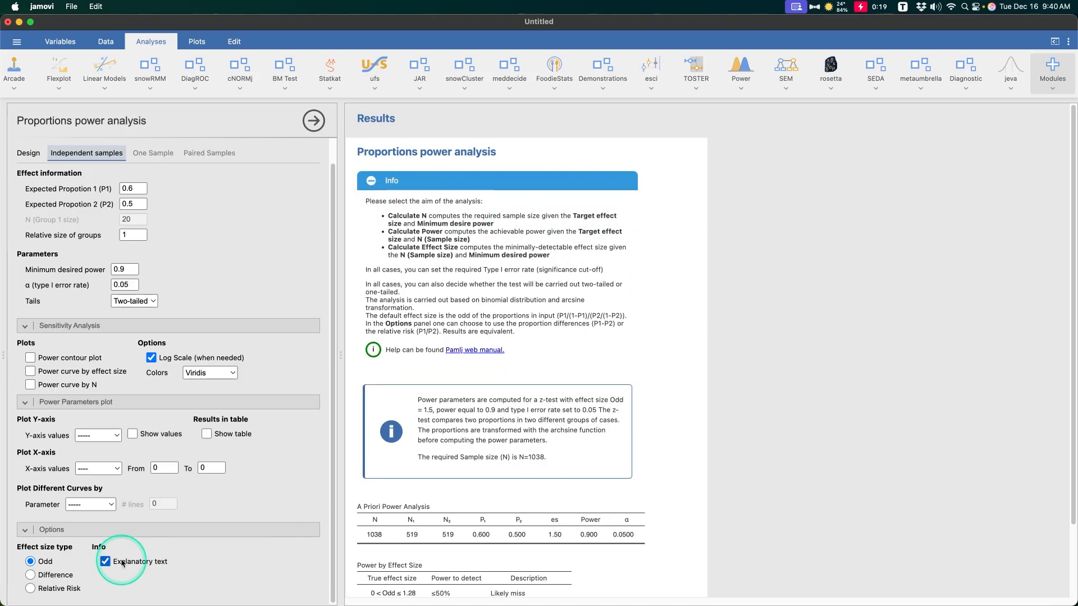
scroll(615, 418, down, 3)
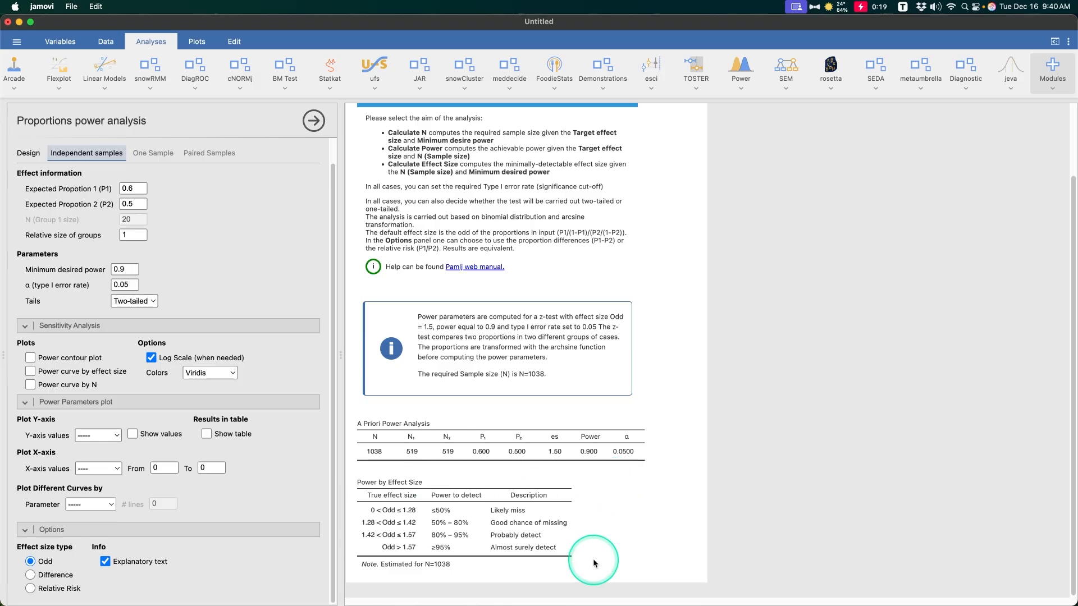
Compare the results for the Difference, Relative Risk and Odd effect size types, finishing on Odd
click(53, 578)
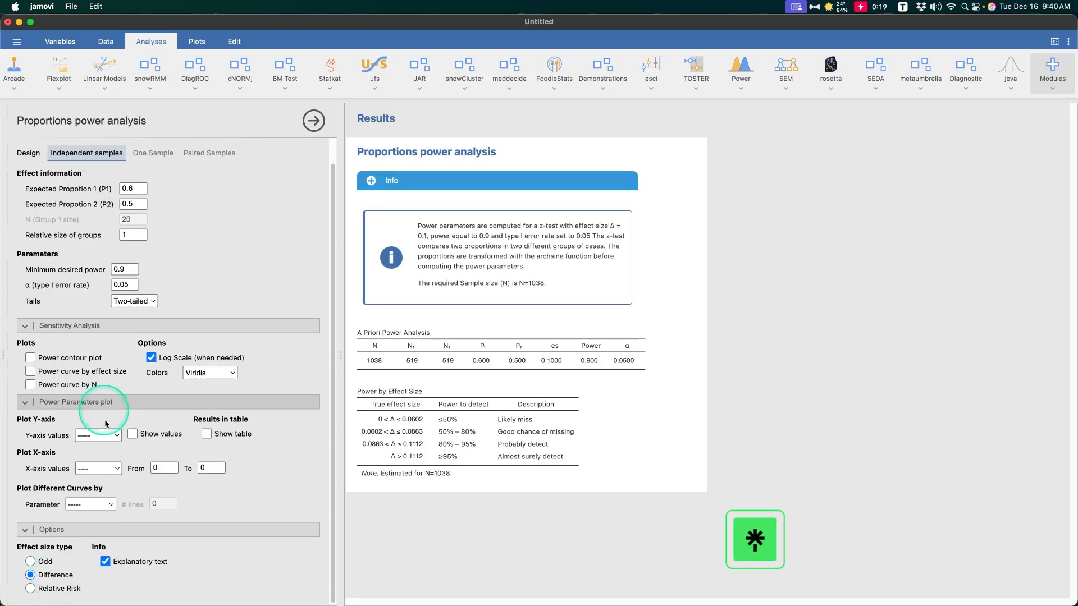
click(32, 588)
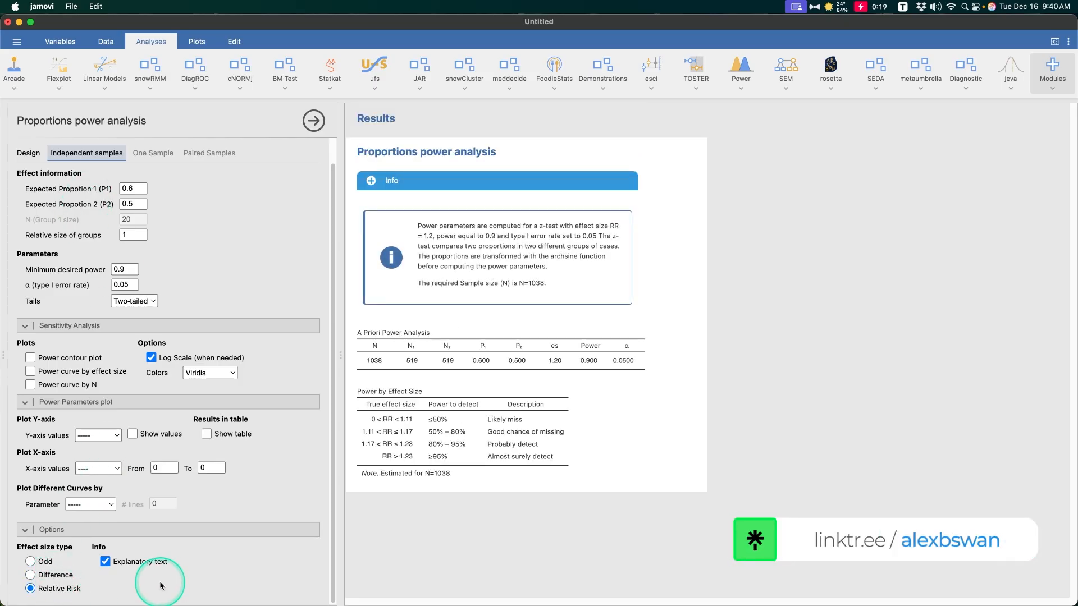
click(32, 574)
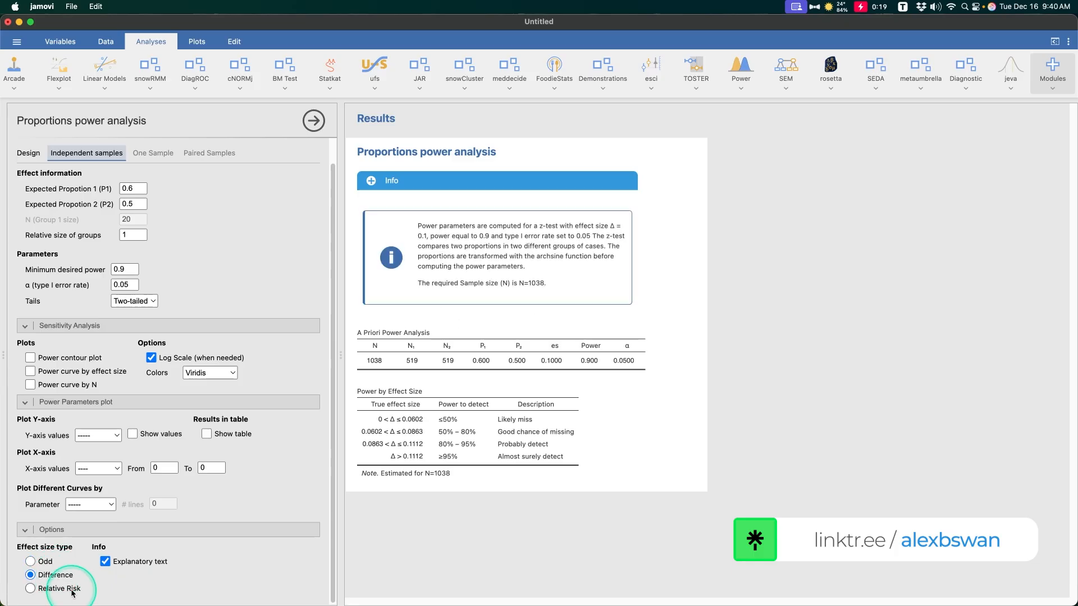
click(31, 589)
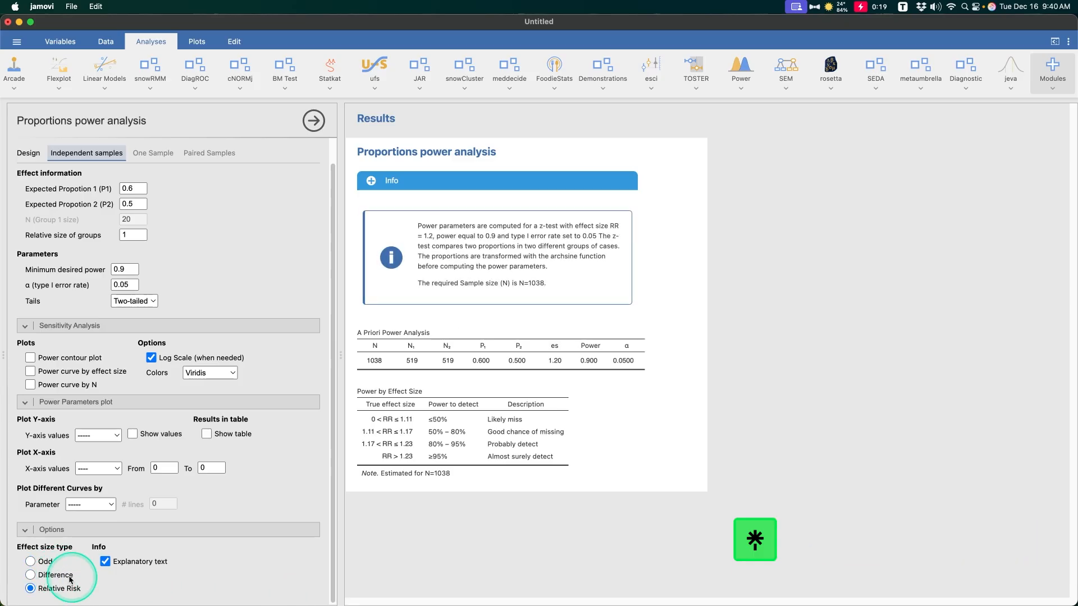
click(48, 574)
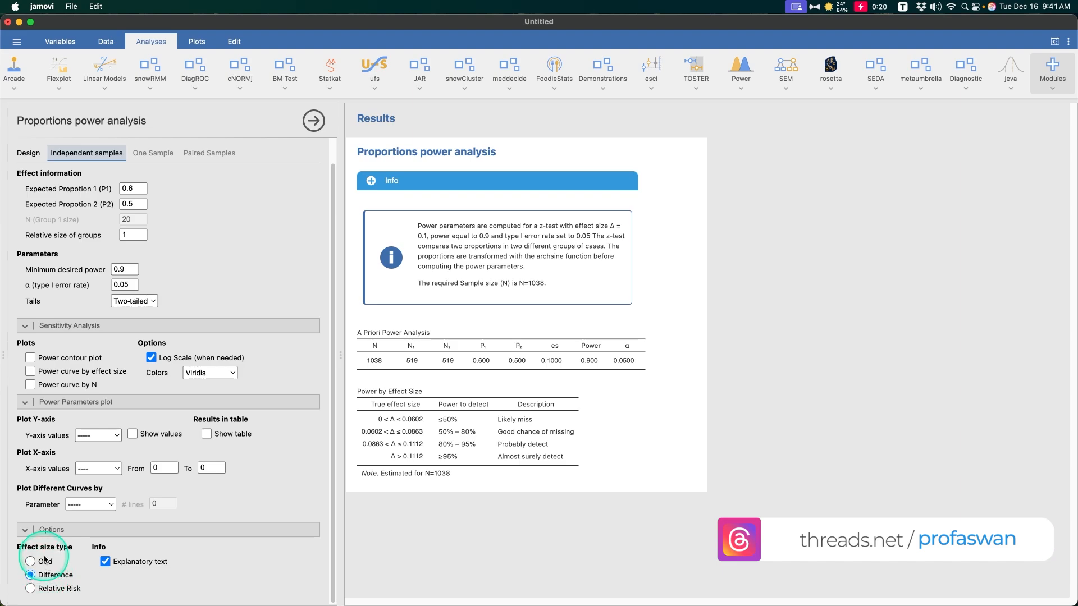
click(45, 560)
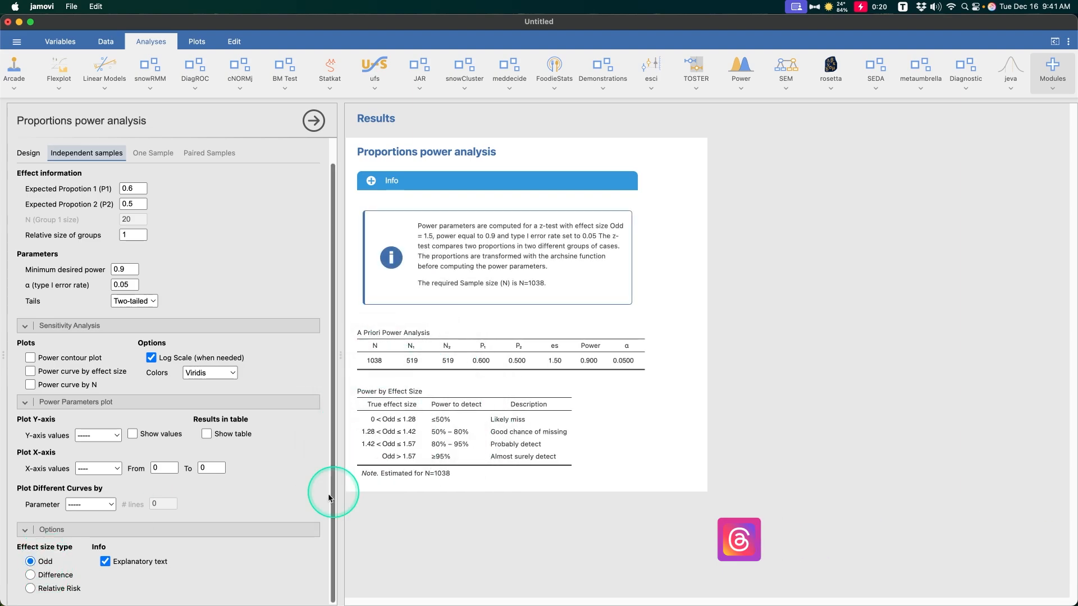
click(49, 575)
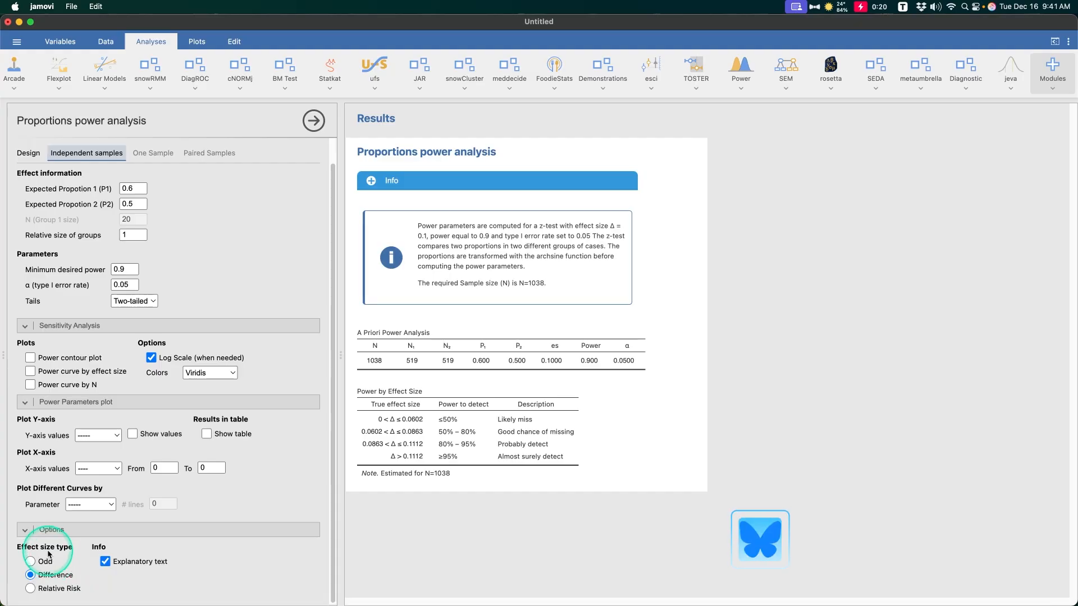
click(50, 561)
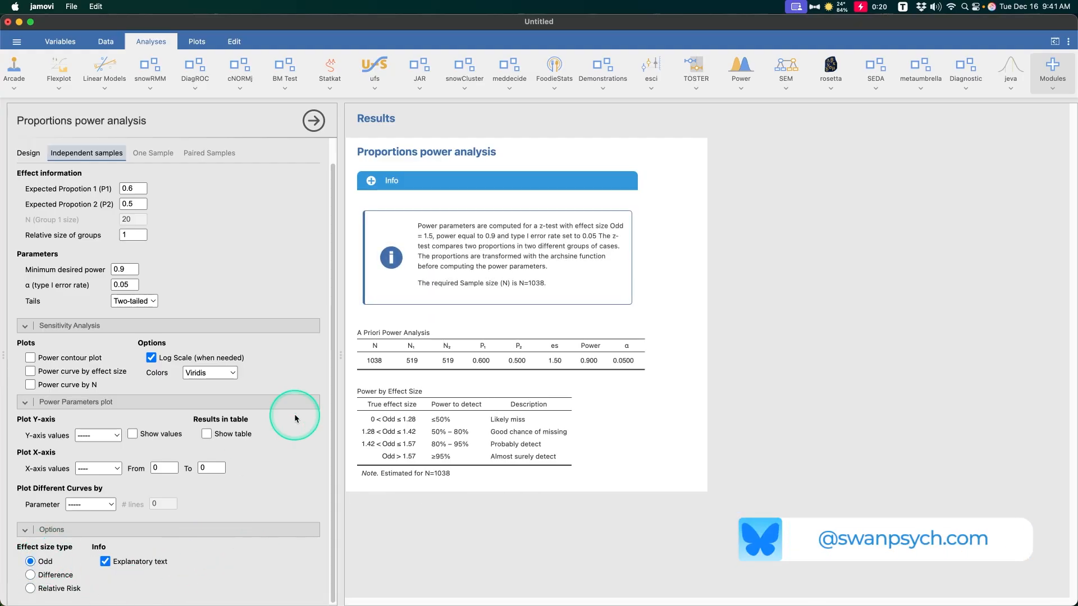
Reopen the Info notes and check which quantities the analysis can calculate, keeping N selected
scroll(247, 236, up, 2)
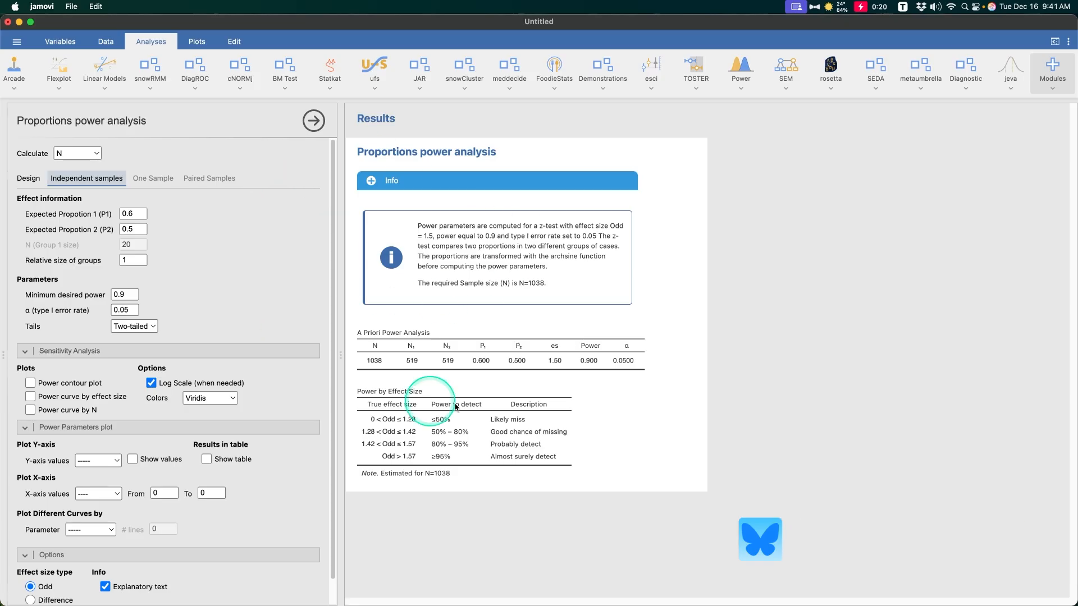
click(371, 180)
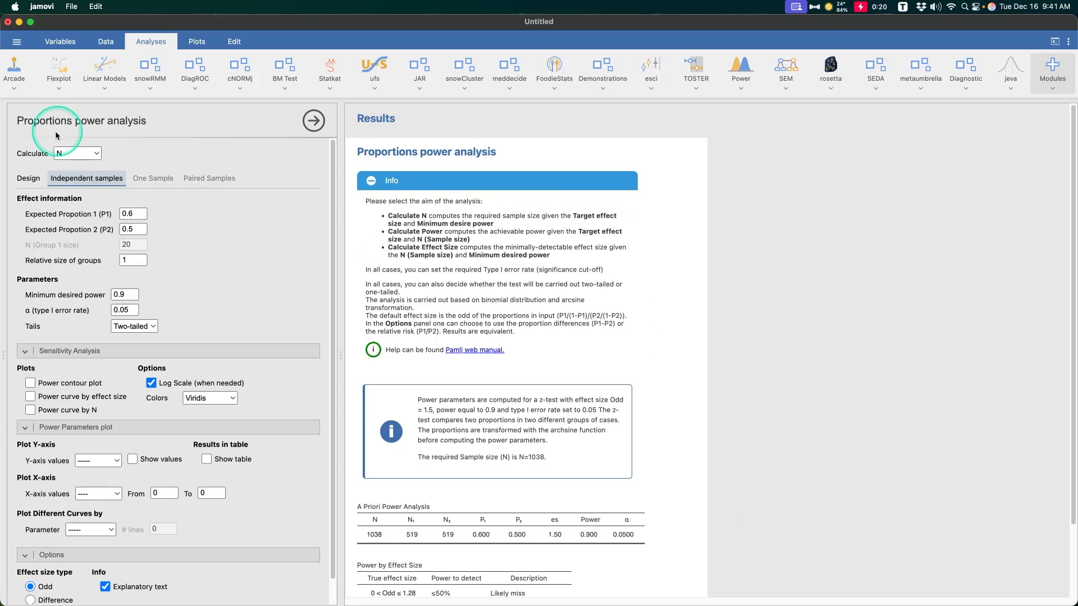
click(71, 154)
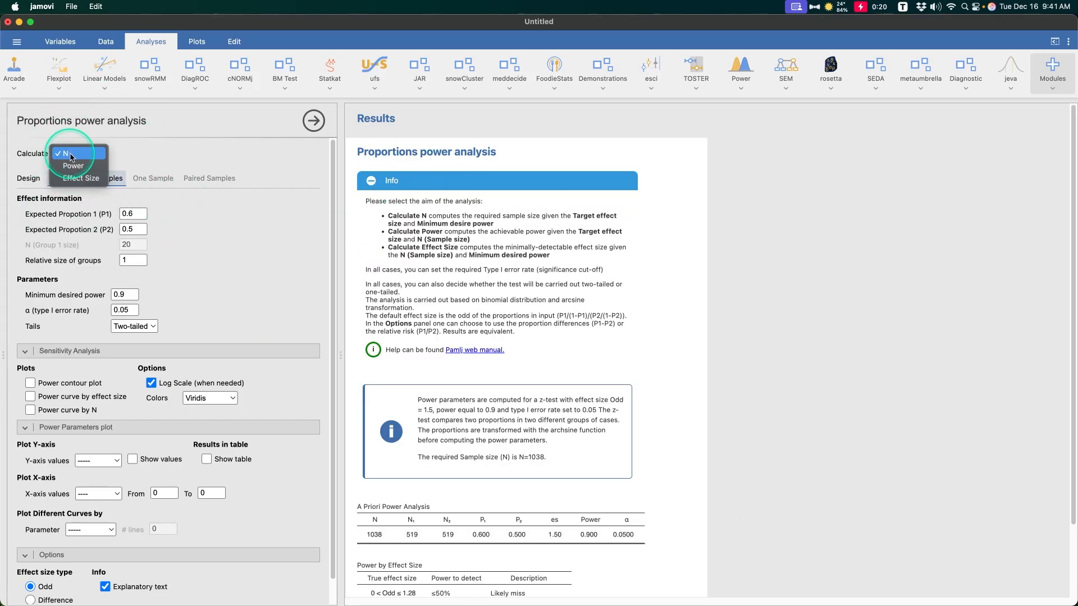
click(72, 182)
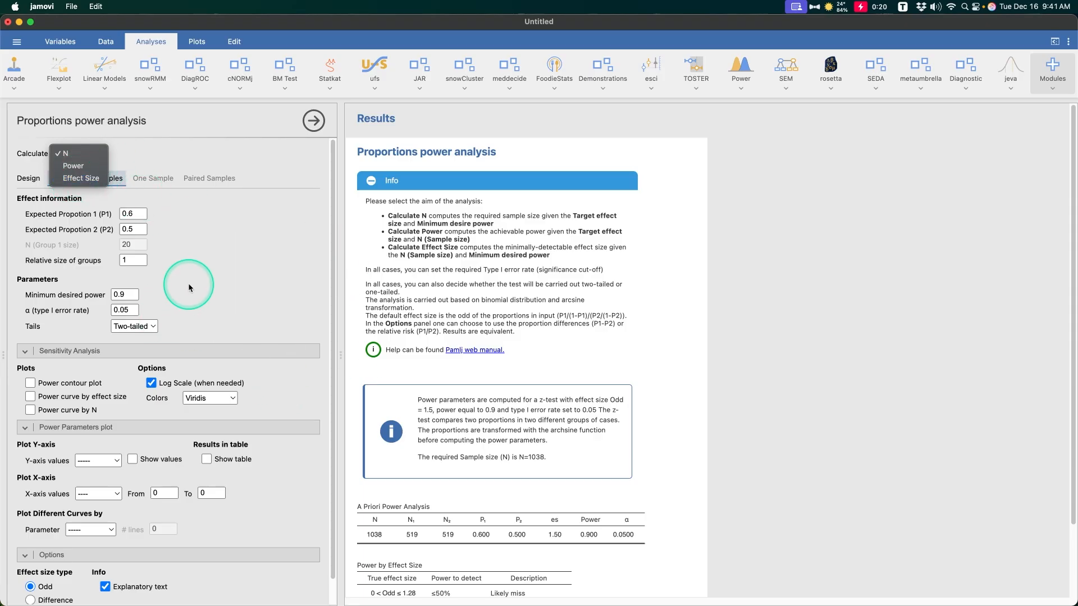
click(267, 161)
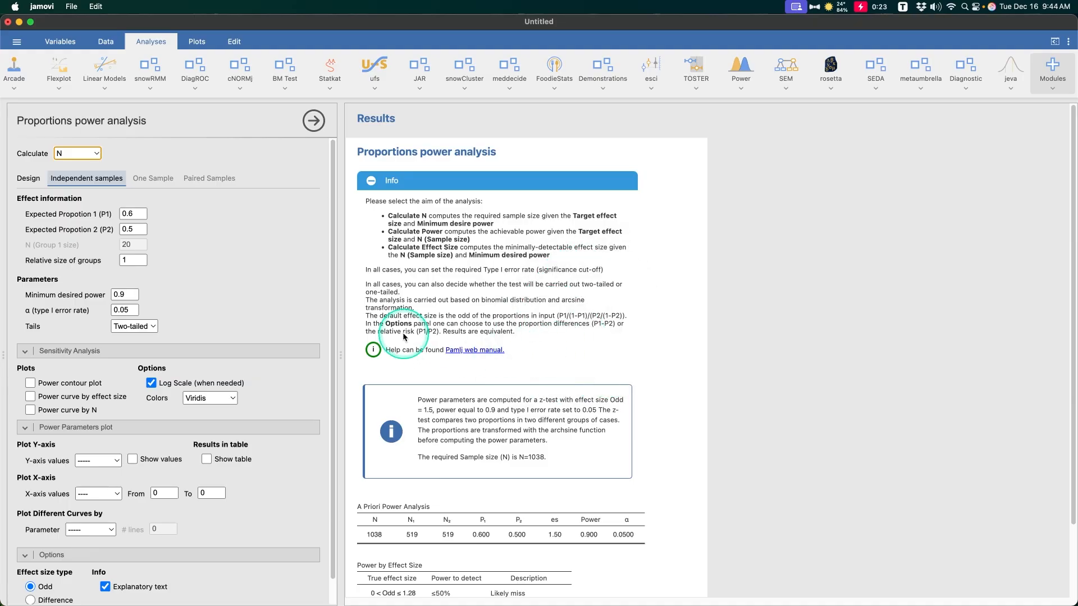
Set the minimum desired power to 0.8 for the independent samples analysis
scroll(163, 528, down, 1)
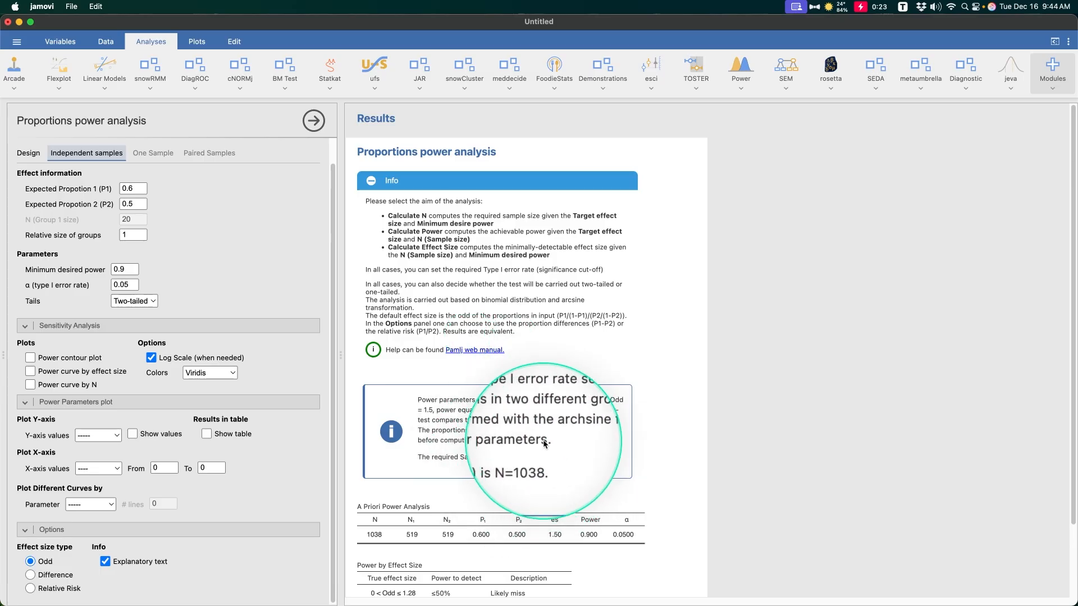
scroll(552, 328, down, 3)
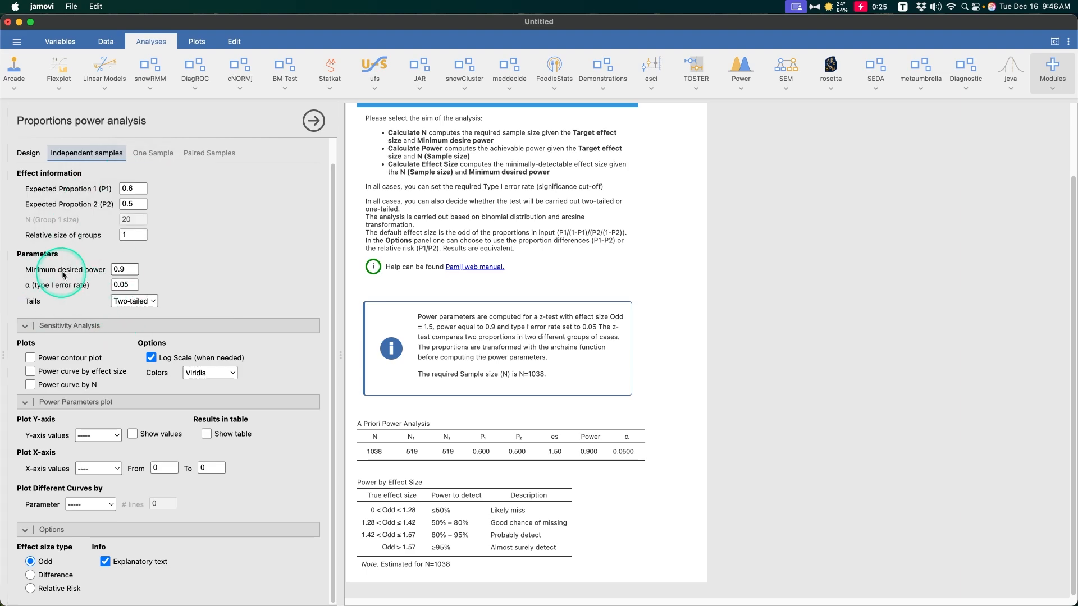
click(128, 268)
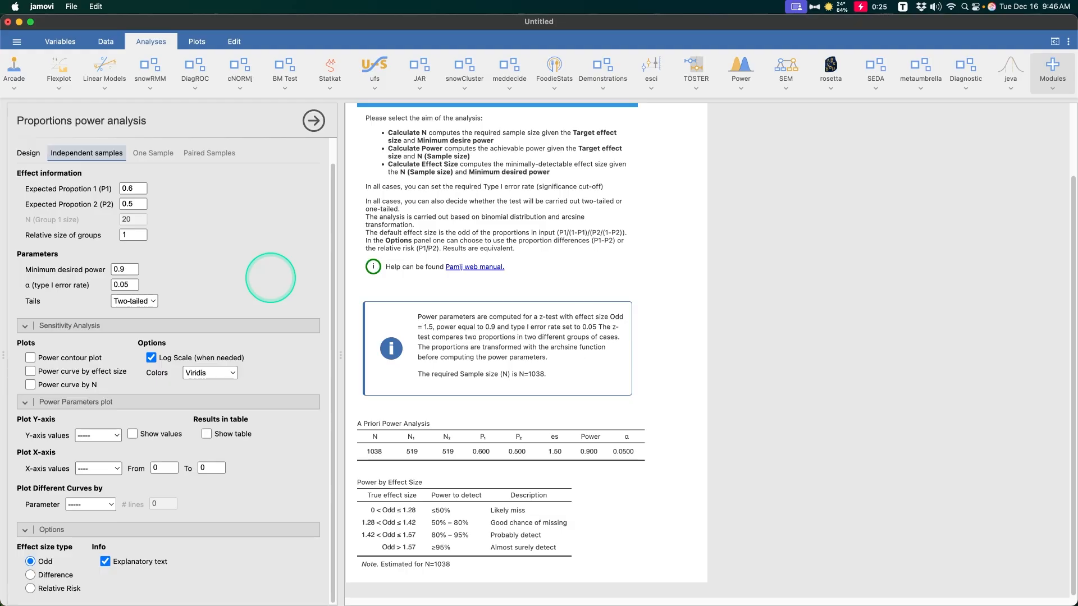
key(BackSpace)
text(8)
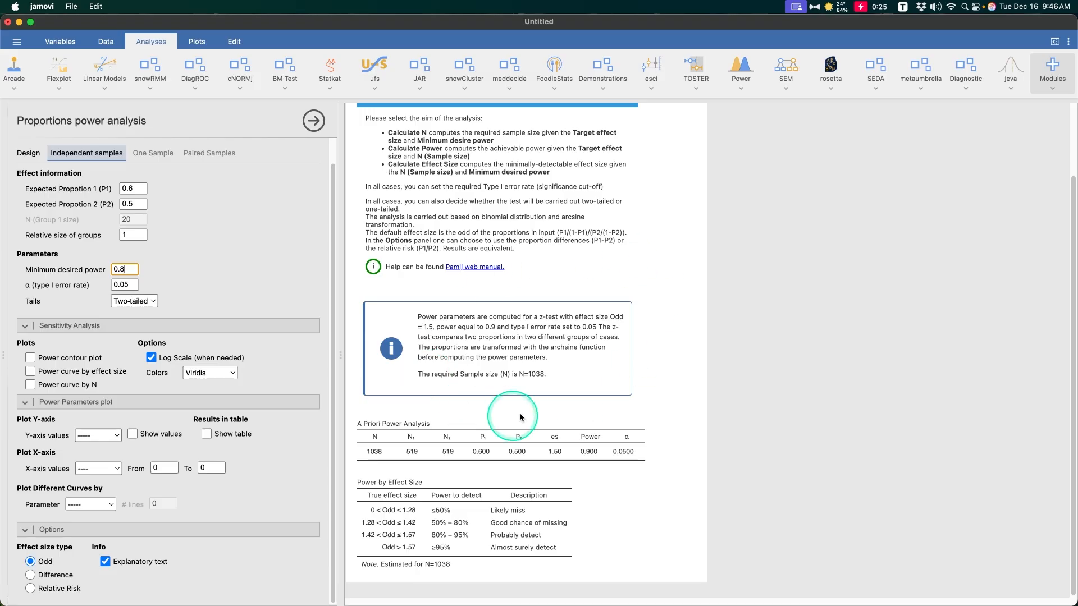
click(226, 279)
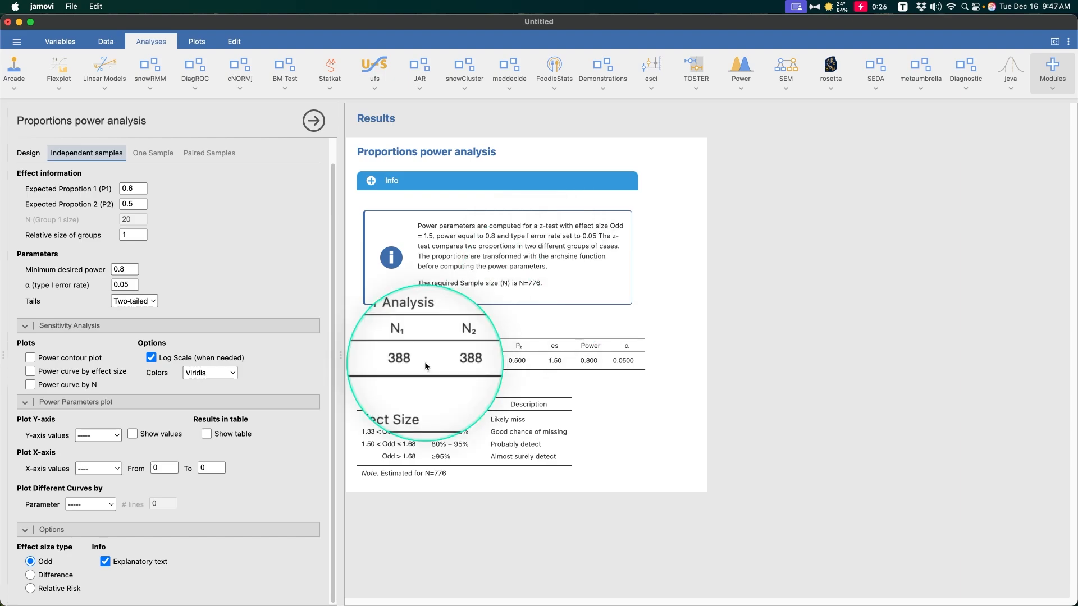
Try a one-tailed test with the Difference and Odd effect size types, returning to Odd and Two-tailed
click(133, 304)
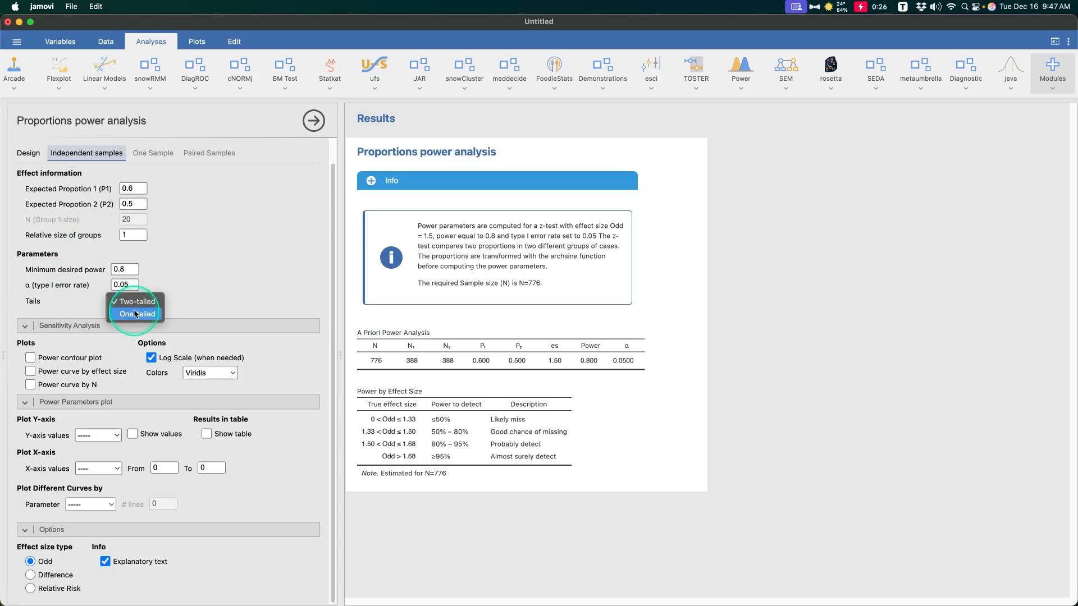
click(135, 314)
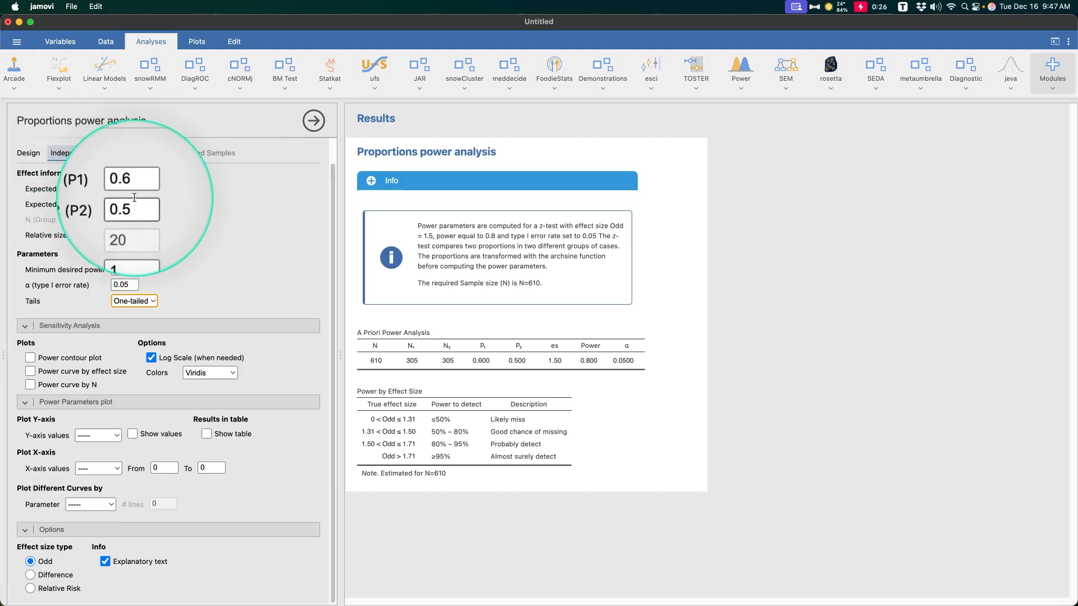
click(58, 578)
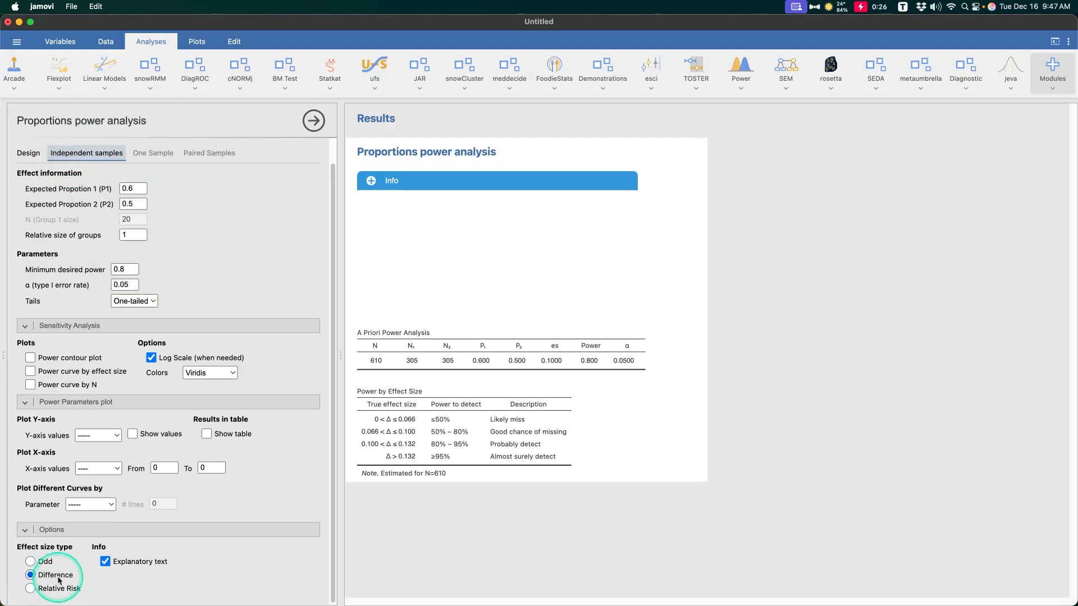
click(40, 562)
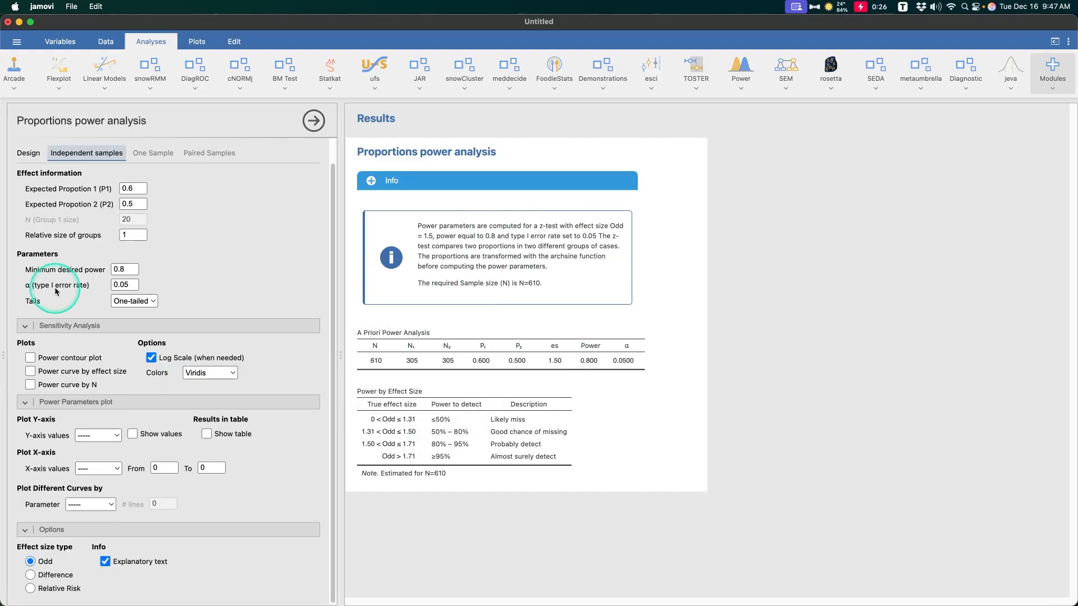
click(149, 308)
click(141, 314)
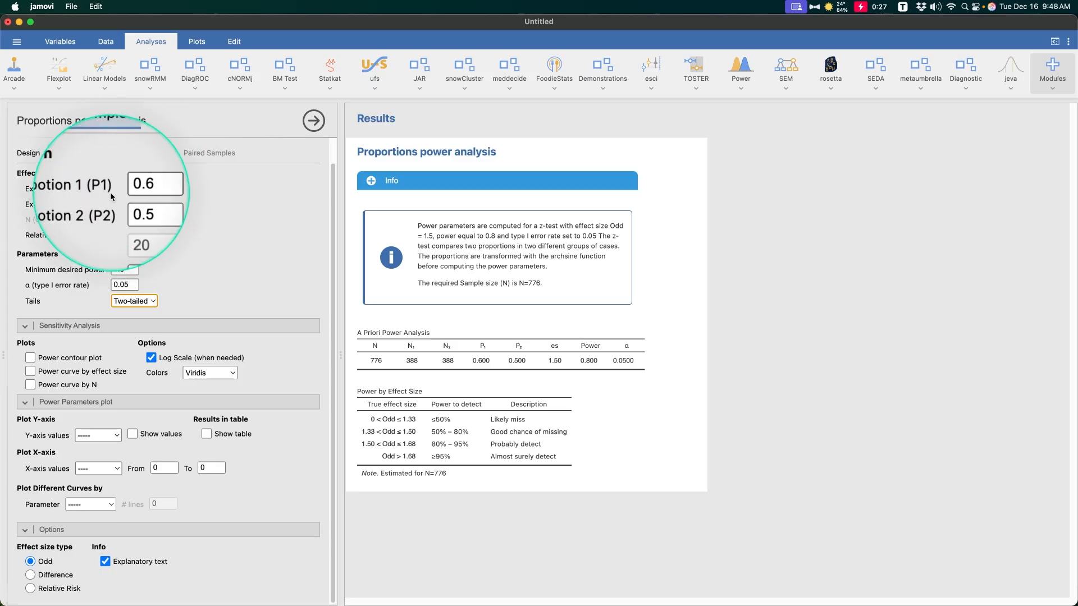
Expand the Info notes and try an Expected Proportion 1 (P1) of 0.5, equal to P2
click(371, 181)
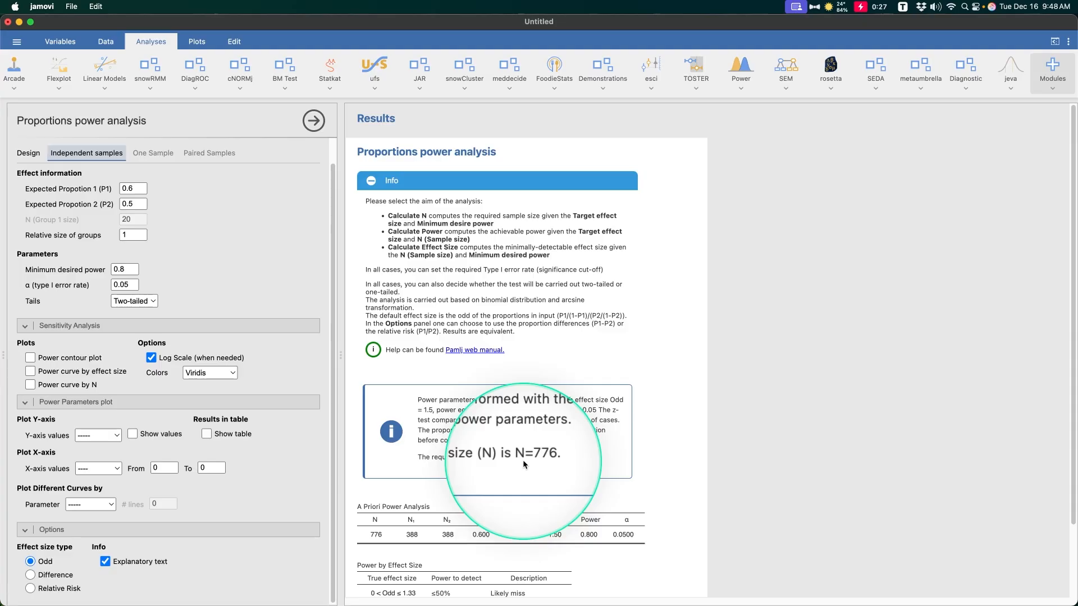
text(0.5)
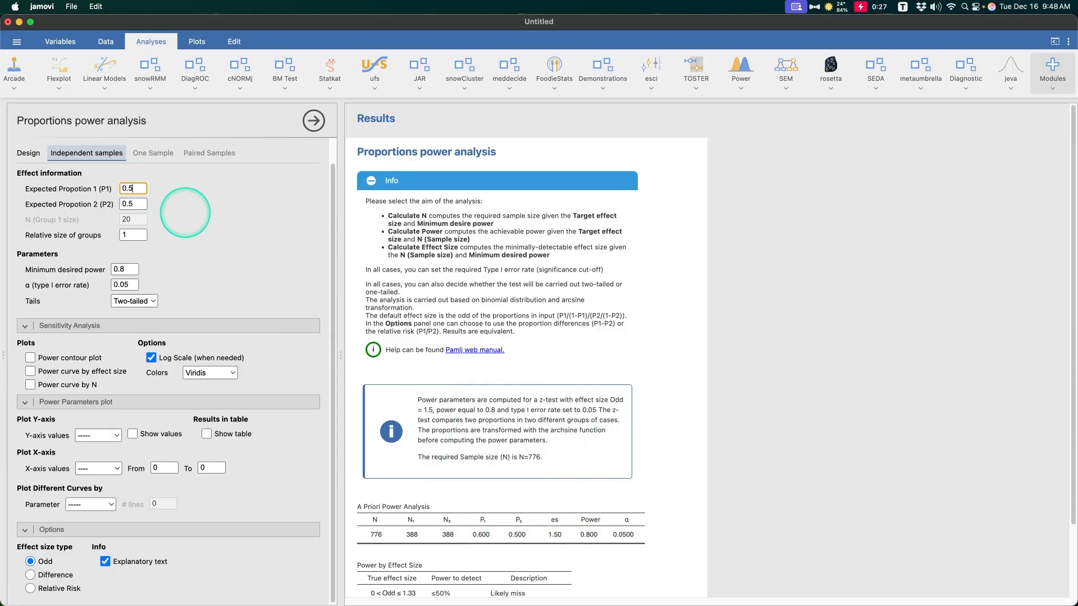
click(257, 228)
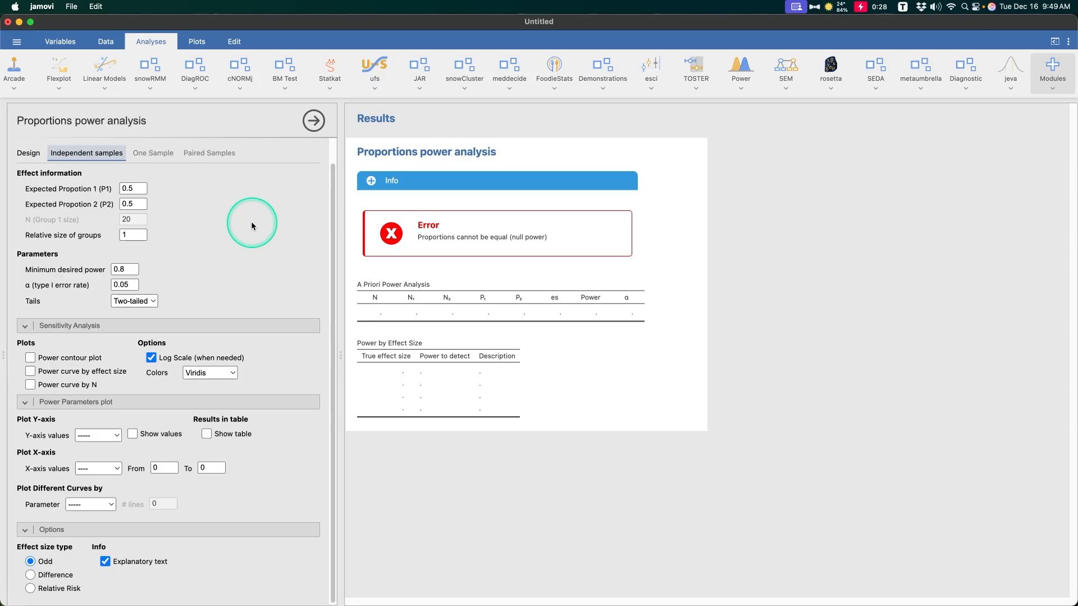
Set Expected Proportion 1 (P1) to 0.75 to test a large difference from P2
click(134, 188)
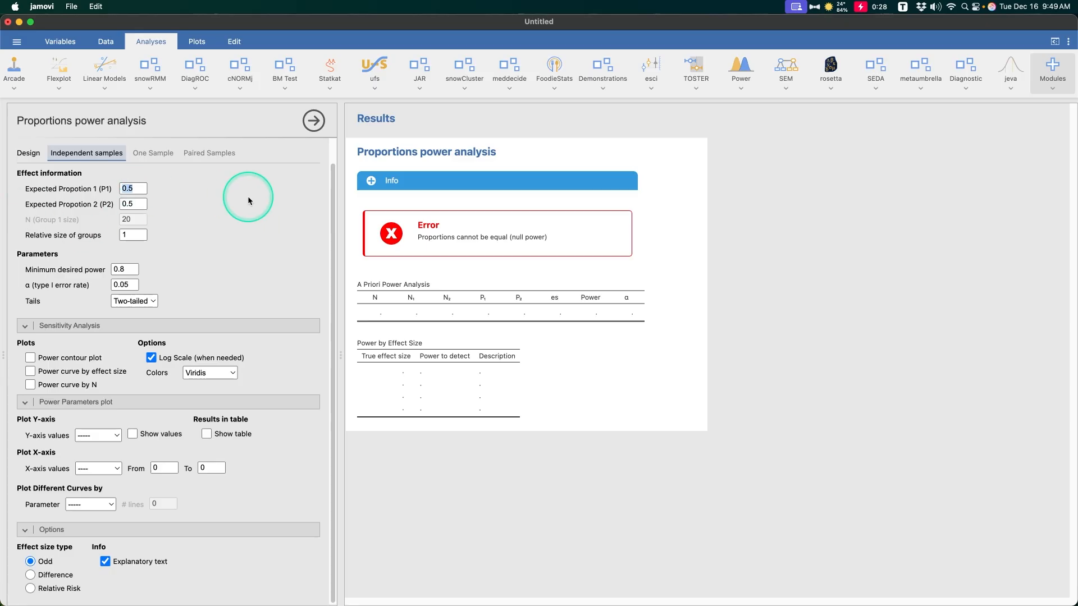
key(BackSpace)
text(75)
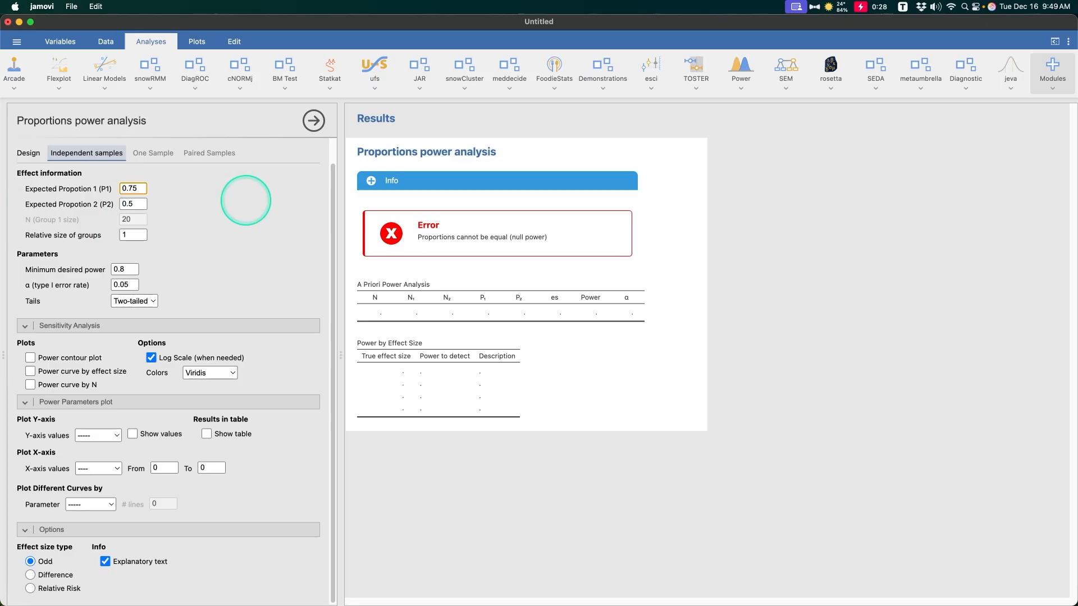
click(252, 213)
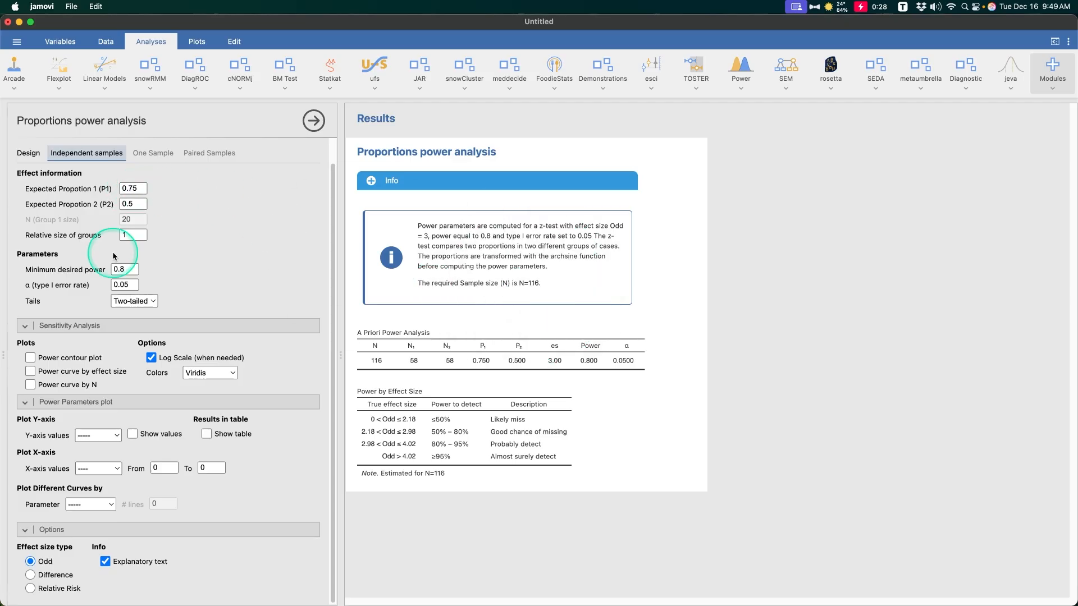
Set Expected Proportion 1 (P1) to 0.51 to test a very small difference from P2
key(BackSpace)
key(BackSpace)
text(51)
key(Return)
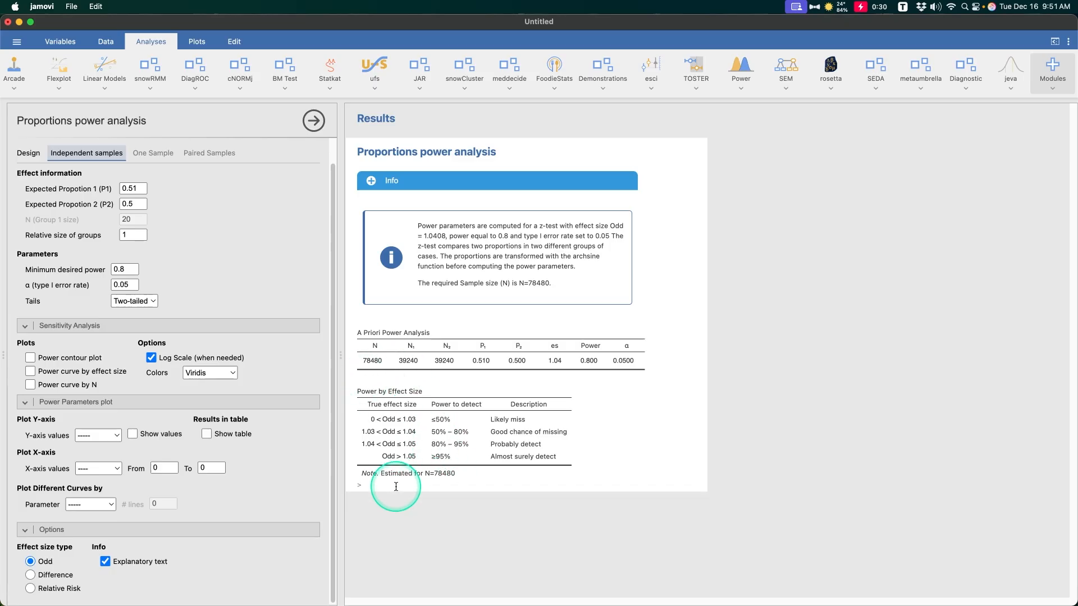
Set Expected Proportion 1 (P1) to 0.6 and compare the results for the Difference and Relative Risk effect size types
click(137, 189)
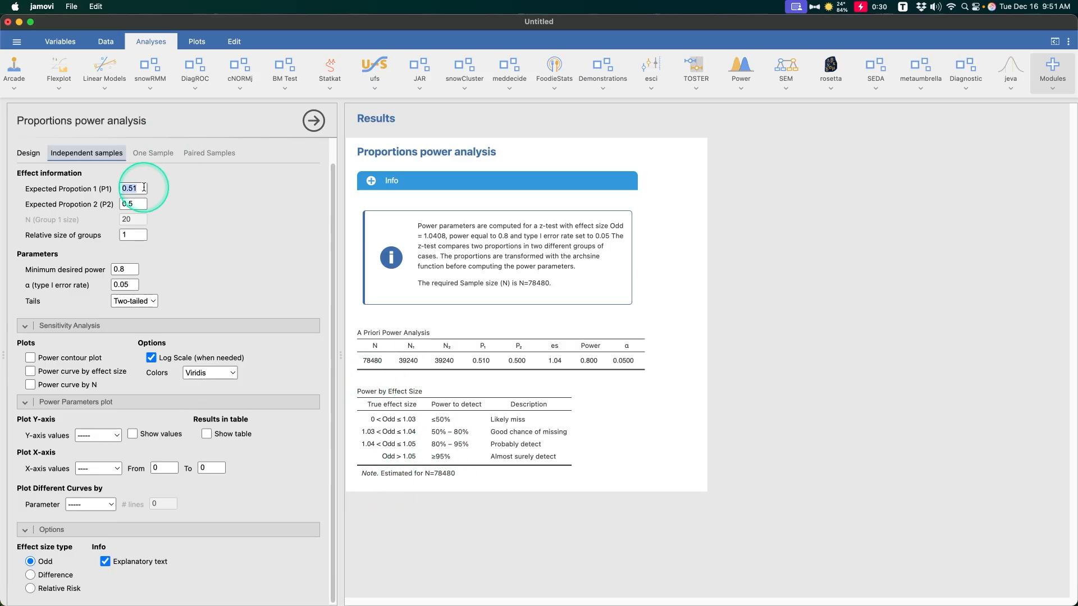
text(0.)
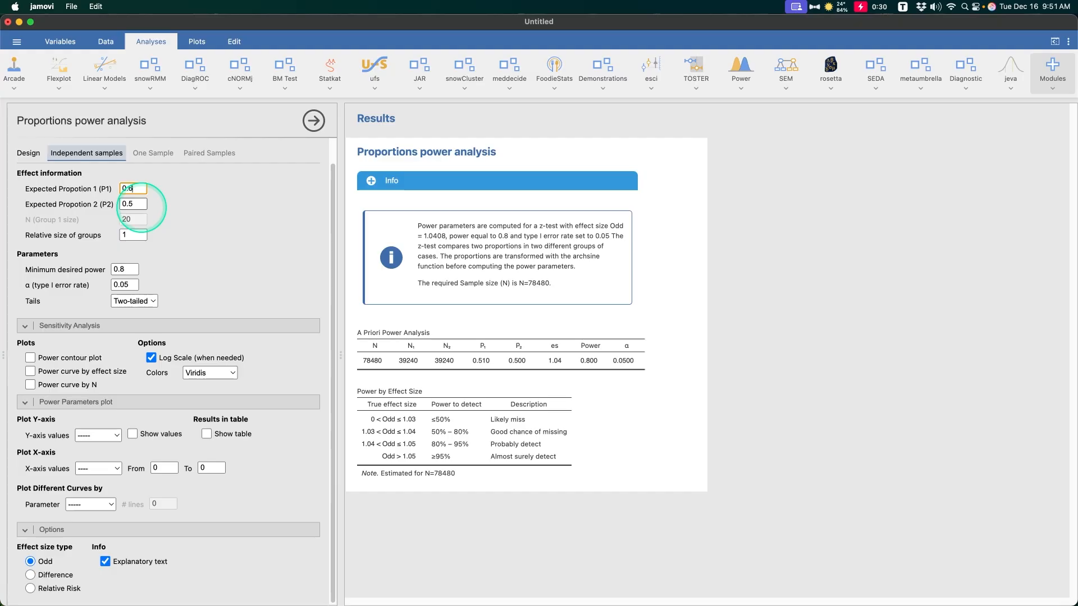
text(6)
click(302, 268)
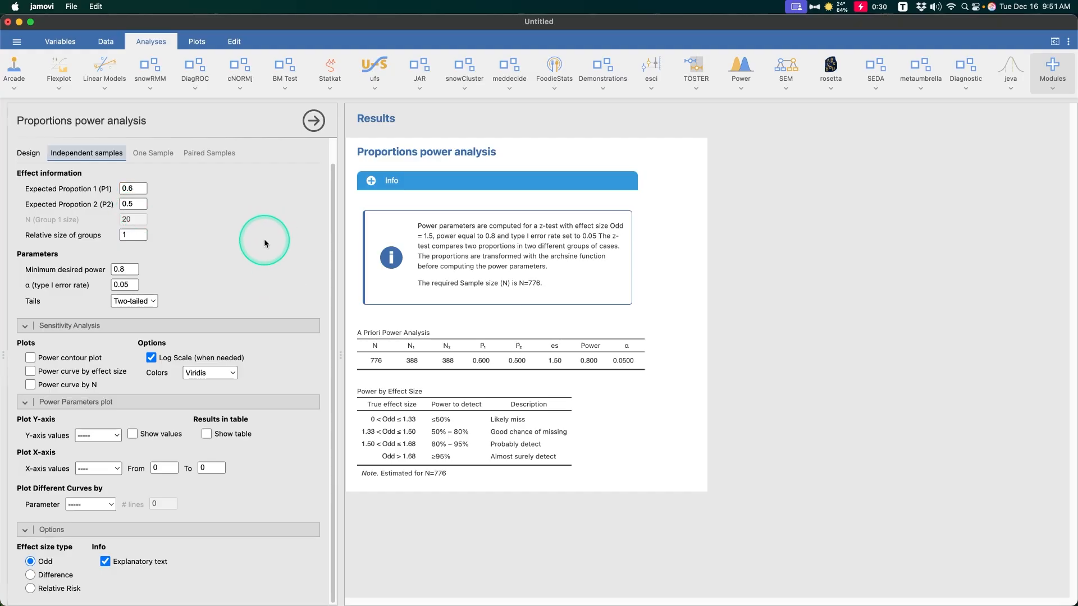
click(32, 575)
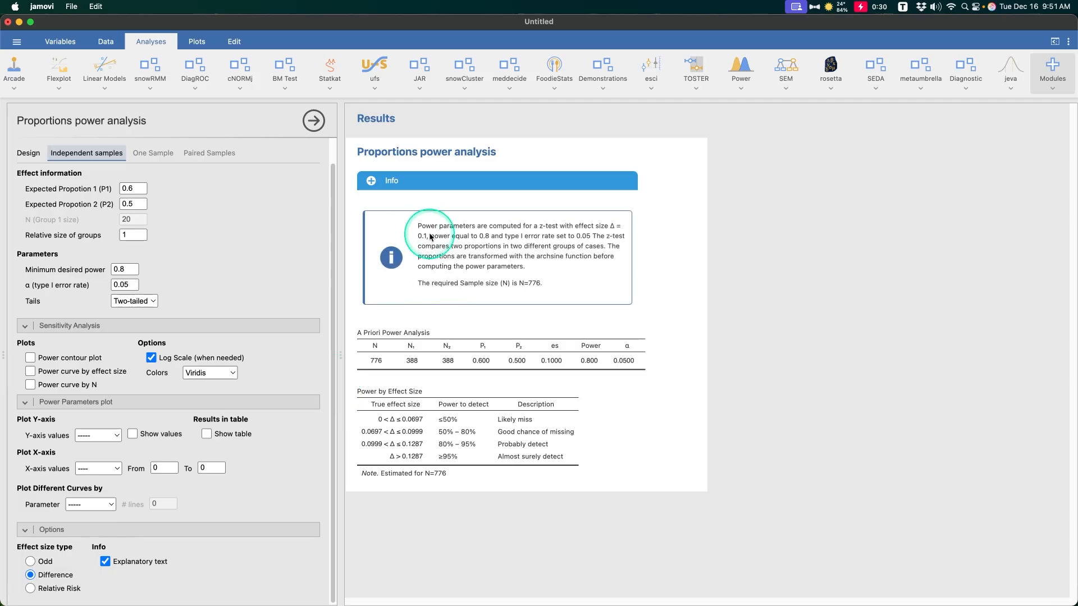
click(31, 588)
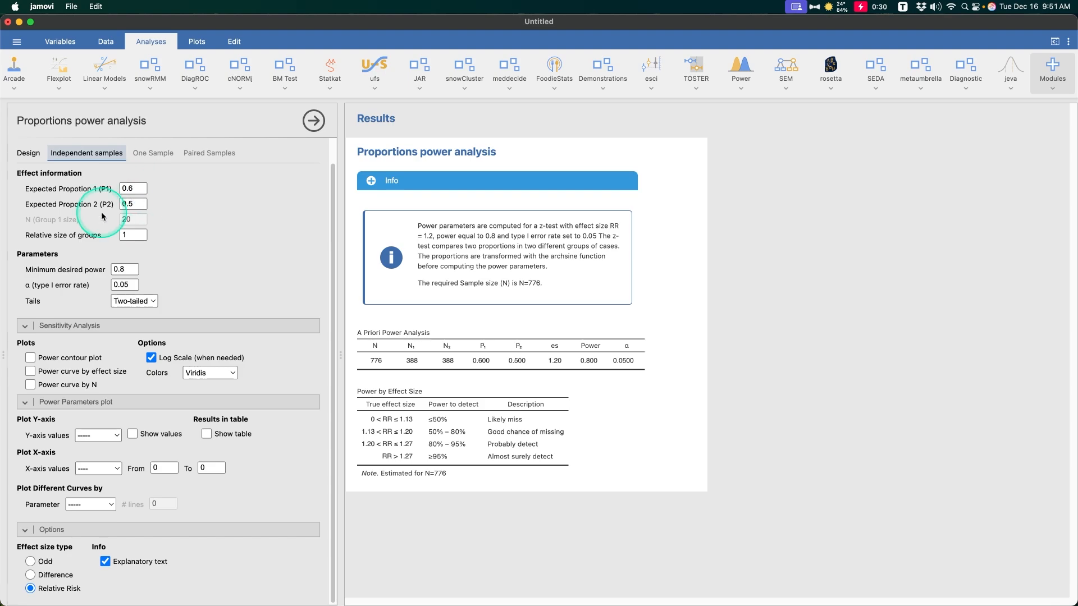
Set Expected Proportion 1 (P1) to 0.55 and compare the Difference and Odd effect size types, finishing on Odd
click(135, 189)
key(BackSpace)
text(.55)
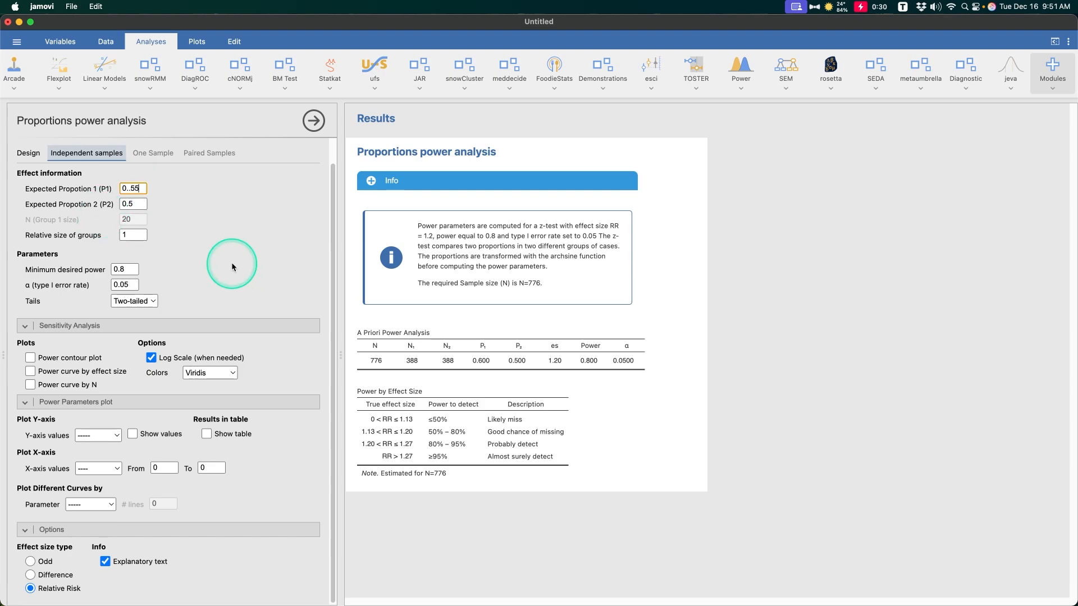
click(231, 263)
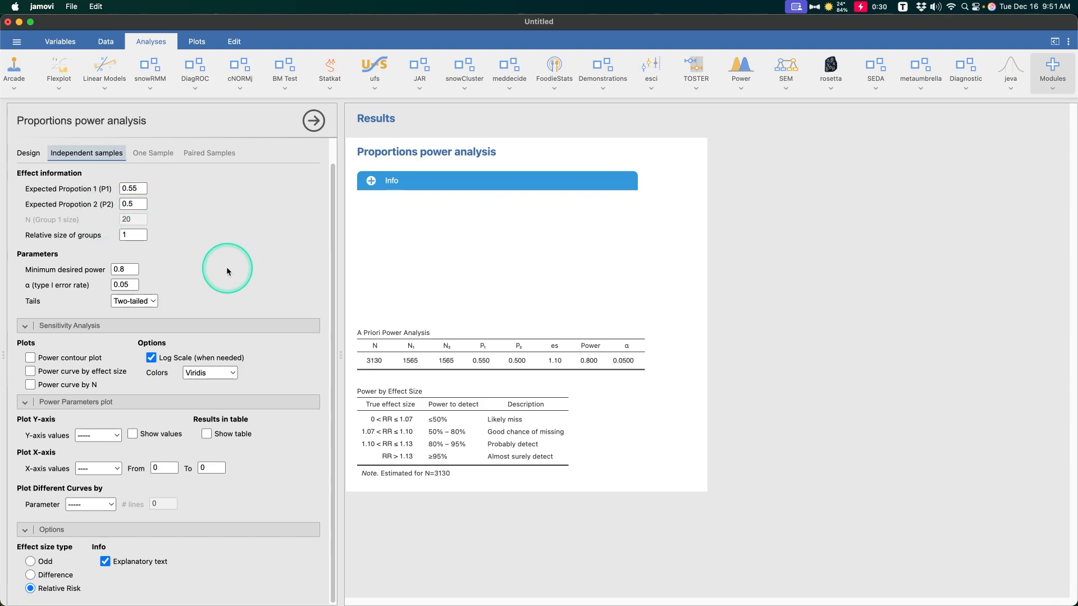
click(42, 575)
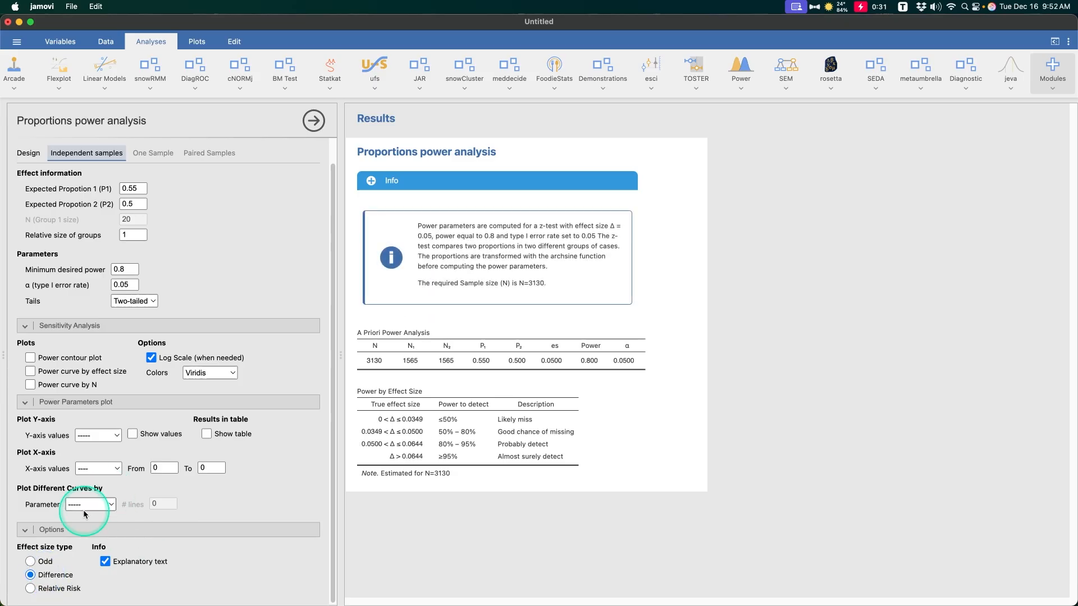
click(45, 561)
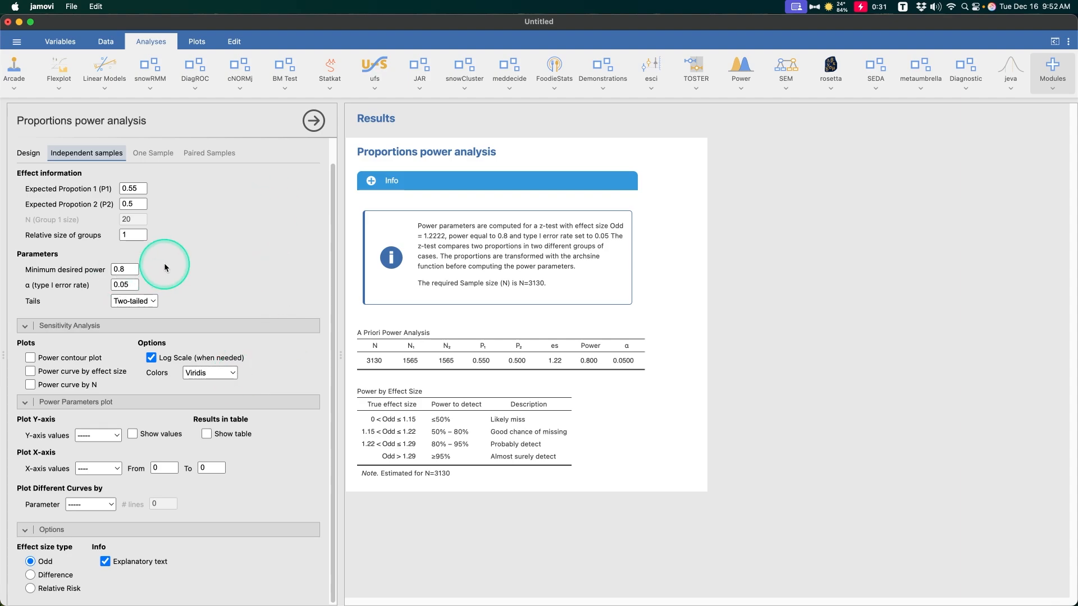
Look at the inputs of the One Sample design and return to the Independent samples design
scroll(225, 263, up, 1)
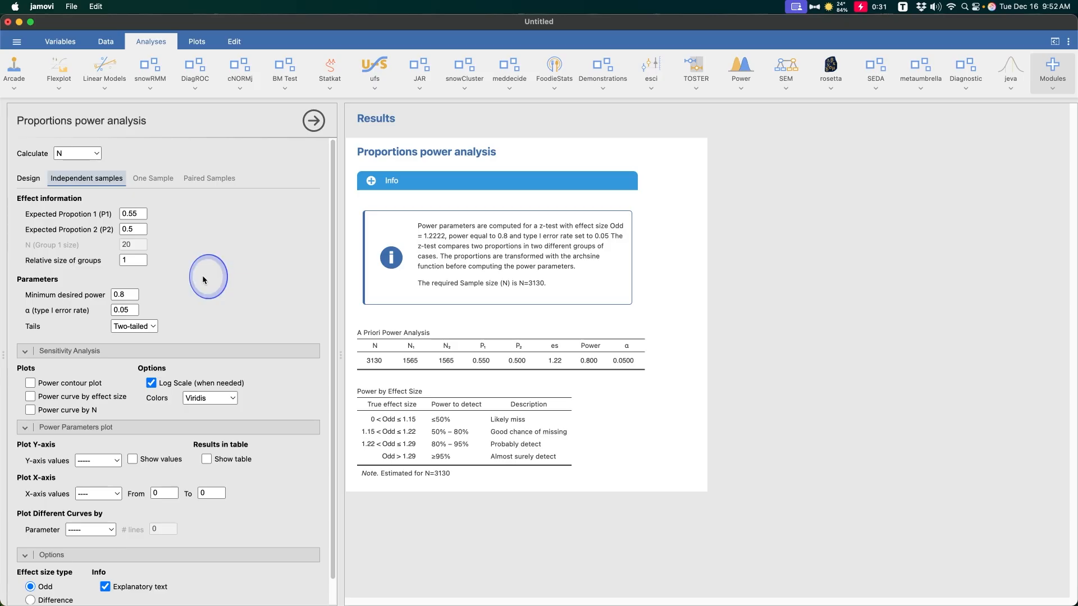
click(153, 178)
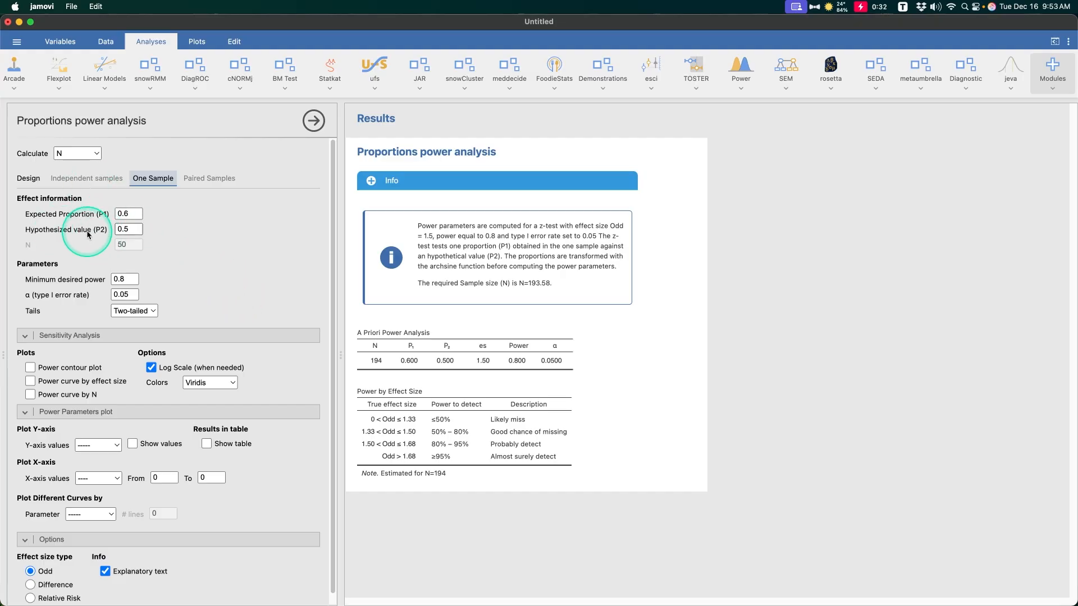
click(113, 175)
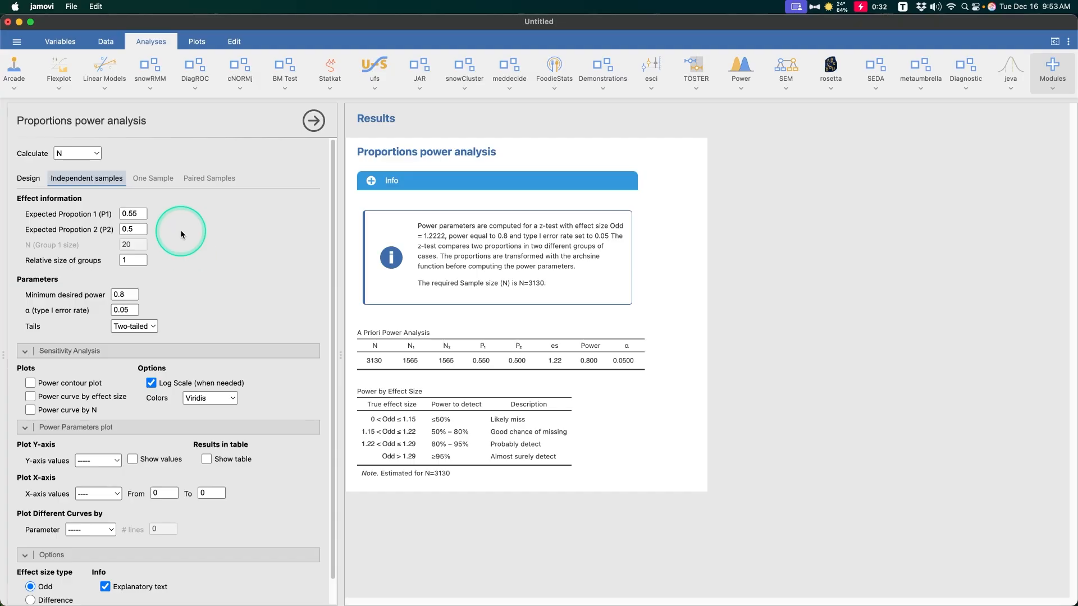
Set Expected Proportion 2 (P2) to 0.4 and express the effect size as Difference
double_click(142, 232)
text(0.4)
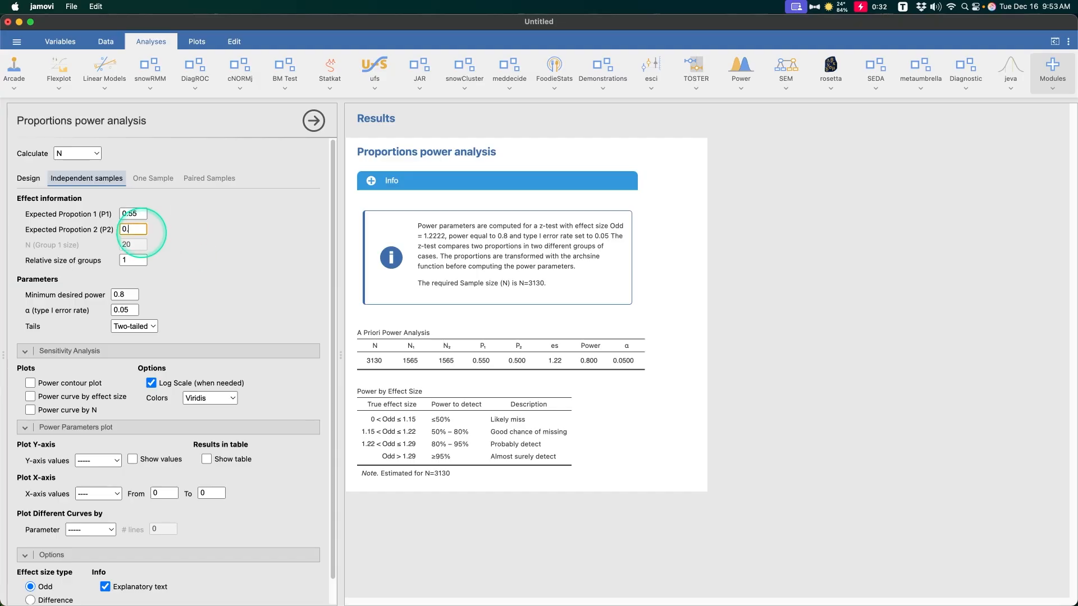
key(Return)
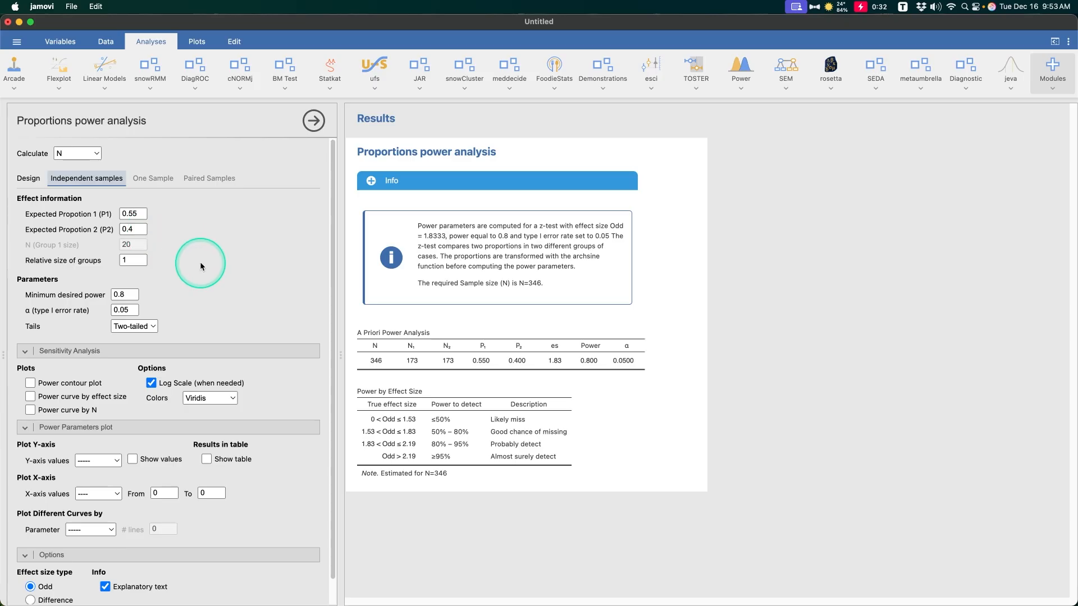
click(30, 599)
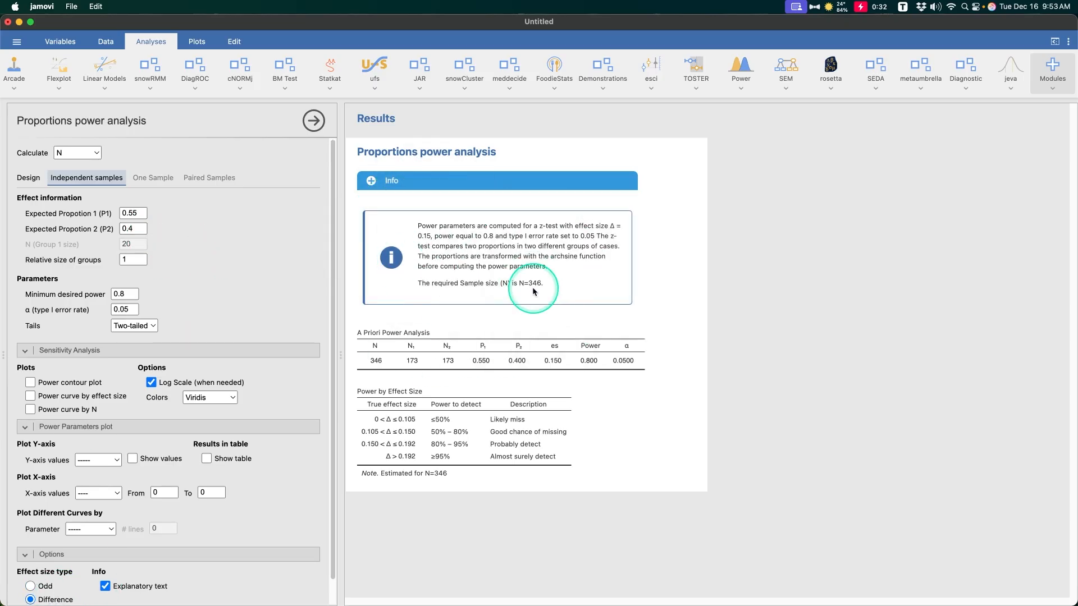
Review the One Sample design with the effect size type set to Odd, and switch the analysis to Paired Samples
click(144, 182)
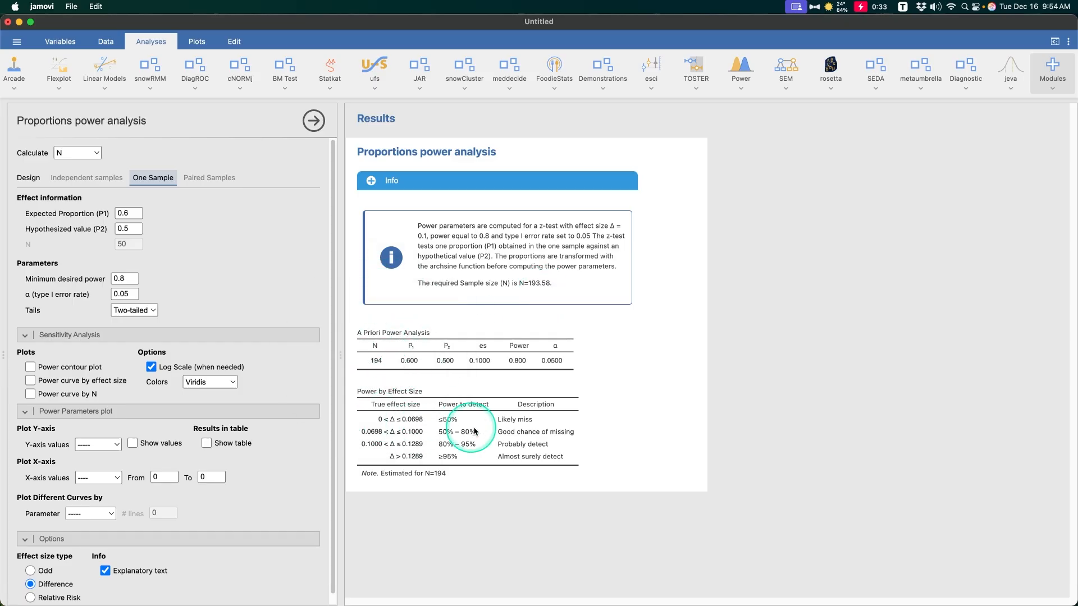
click(45, 572)
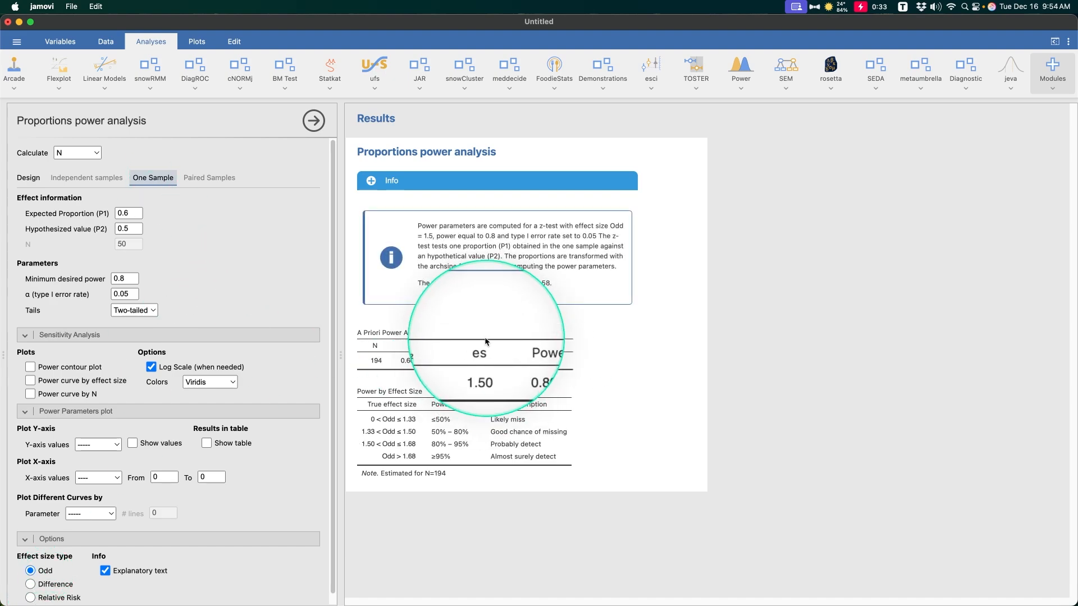
click(204, 185)
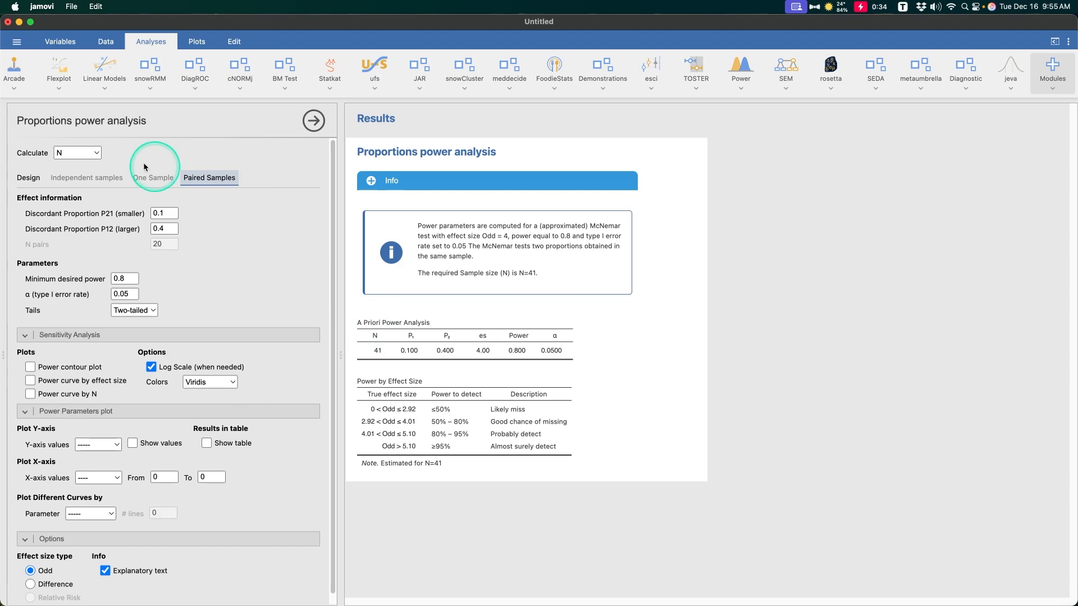
Compare the inputs of the Independent samples, One Sample and Paired Samples designs, finishing on One Sample
click(91, 177)
click(192, 177)
click(150, 177)
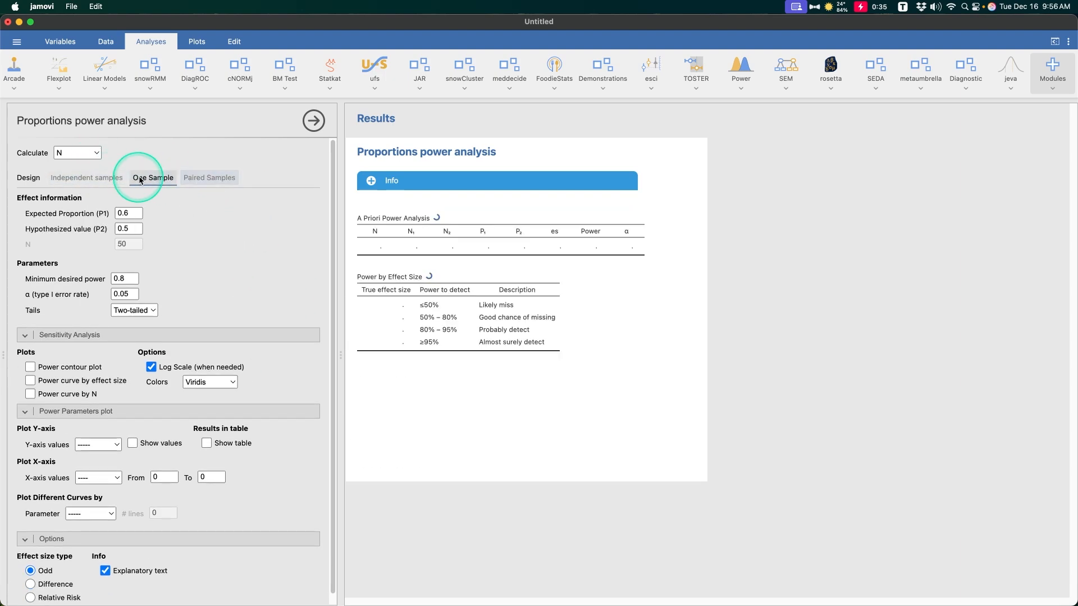
click(197, 177)
click(168, 177)
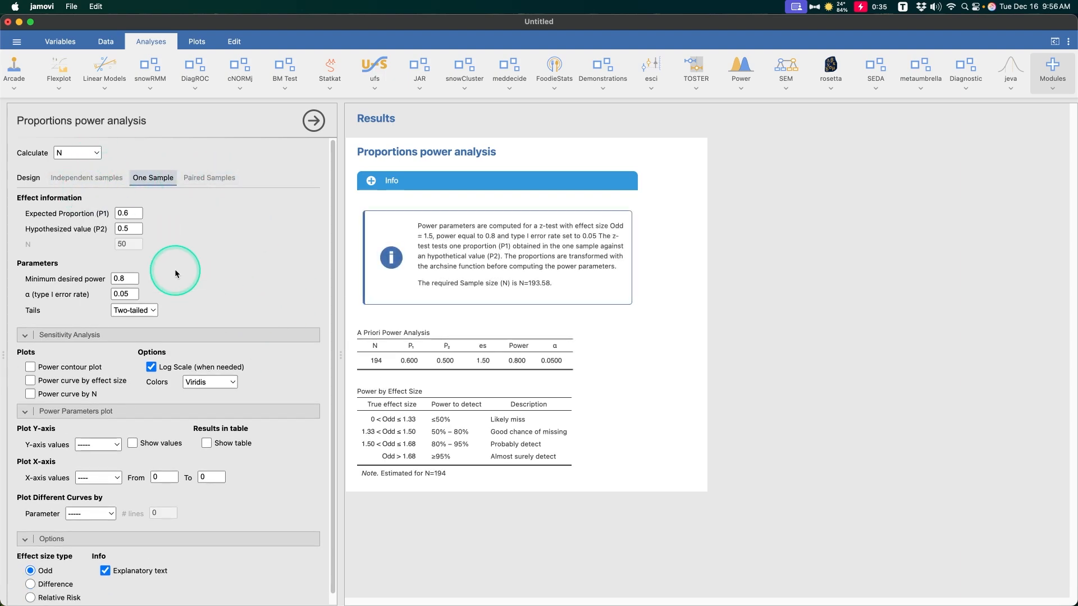
Calculate Power instead of N for the One Sample design
click(77, 152)
click(72, 162)
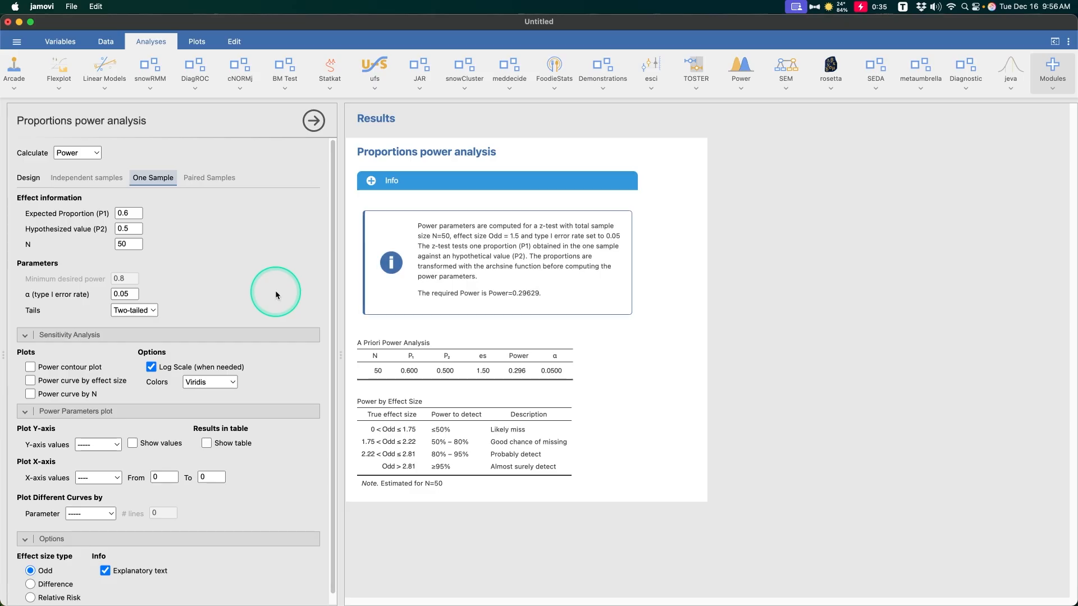
click(112, 177)
click(152, 177)
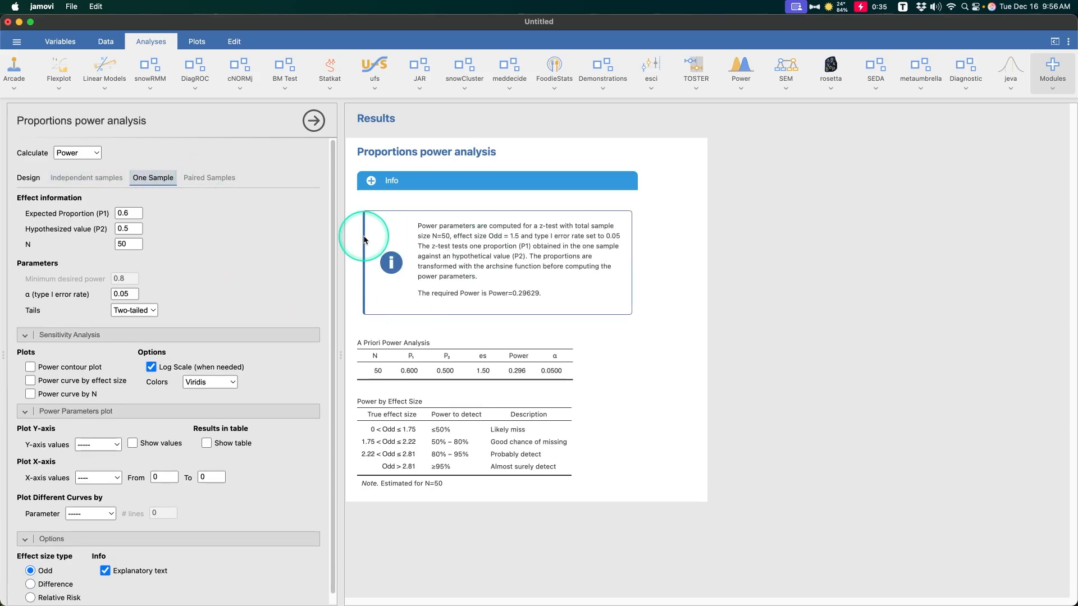
Examine the One Sample explanatory text, the two proportions, the N, alpha and tails inputs, and the calculated power
key(ctrl)
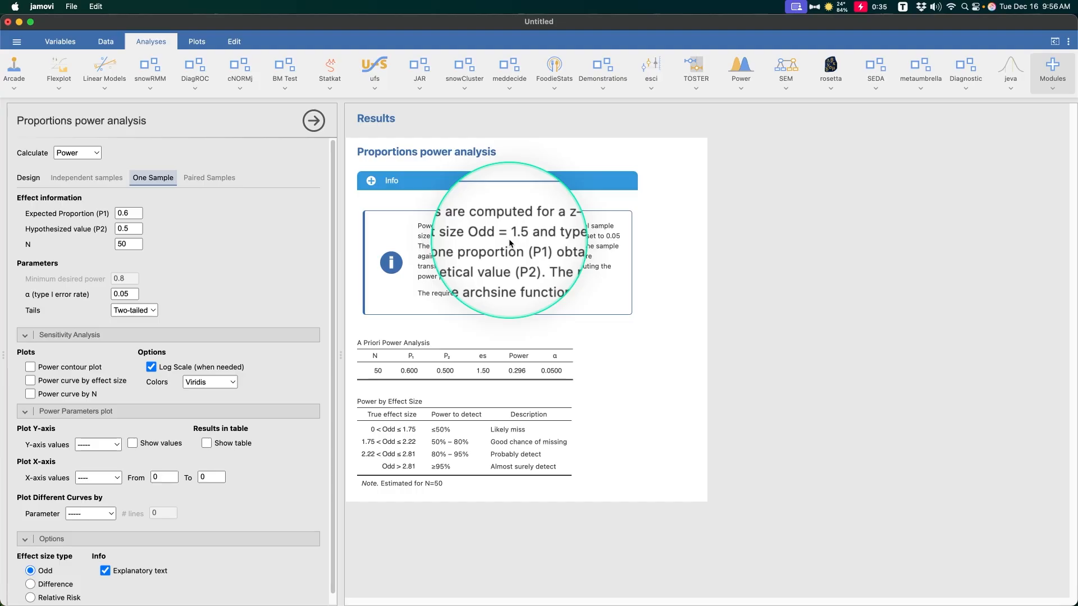
key(ctrl)
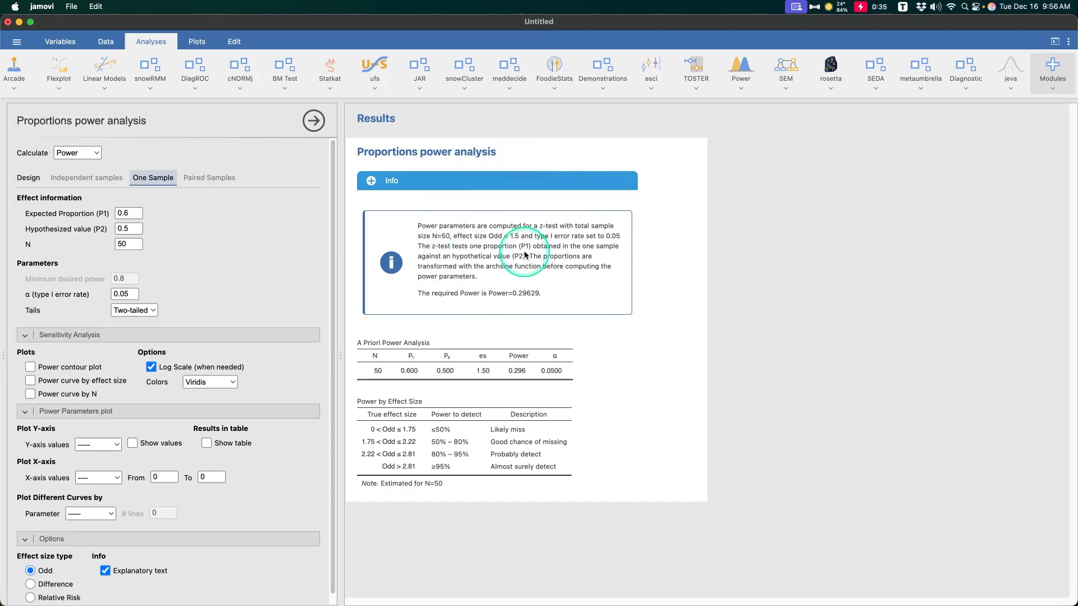
key(ctrl)
key(ctrl)
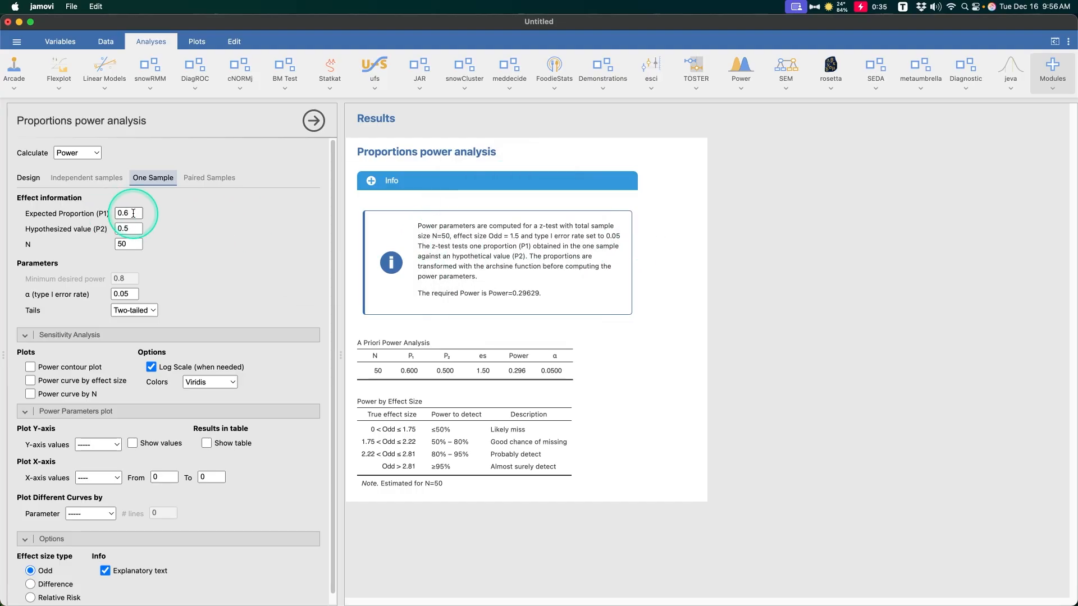
key(ctrl)
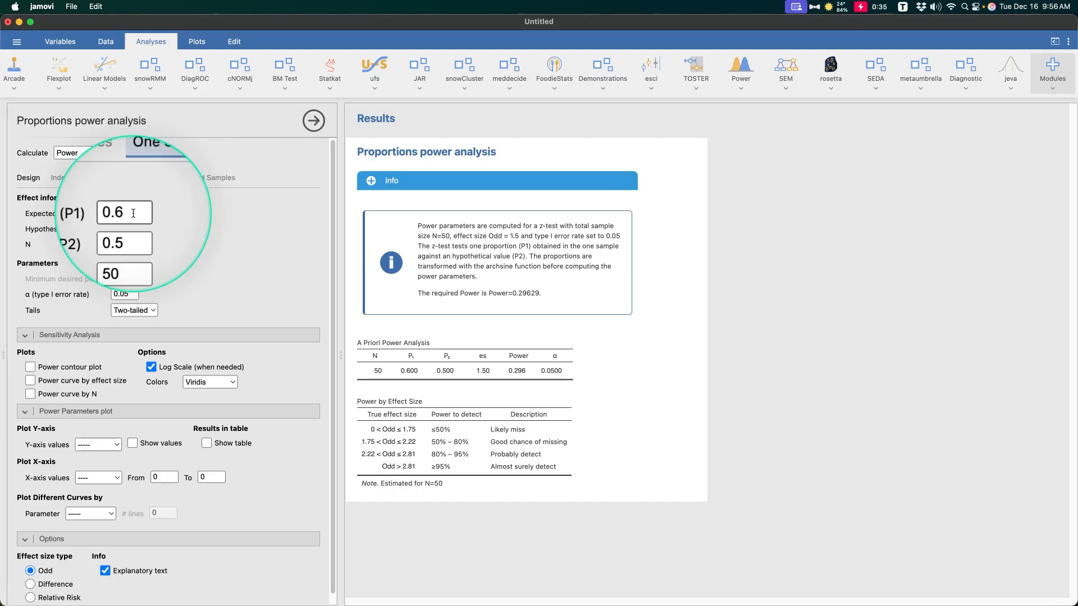
key(ctrl)
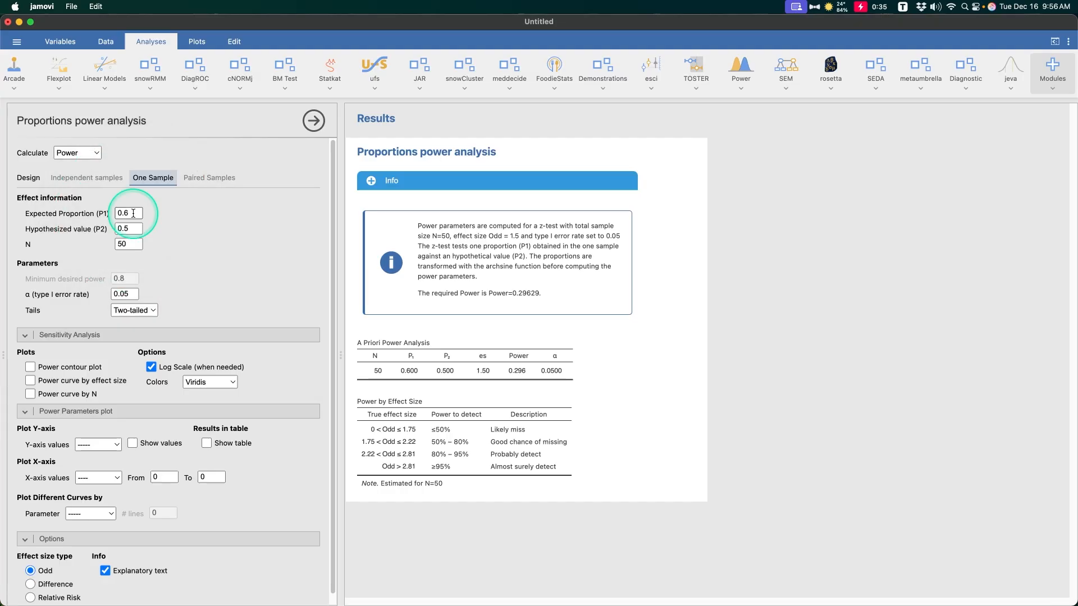
key(ctrl)
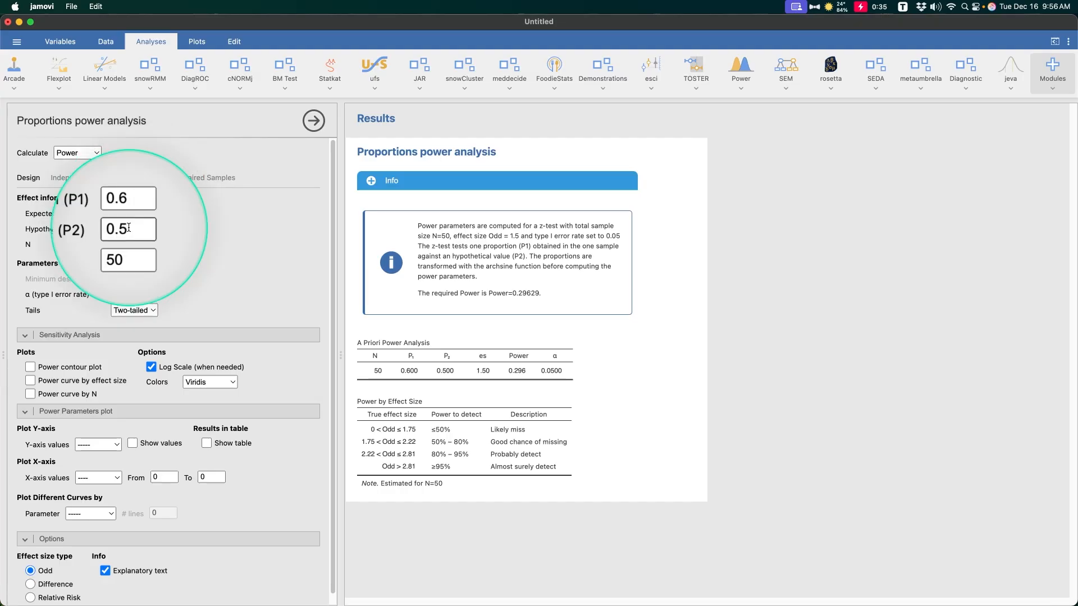
key(ctrl)
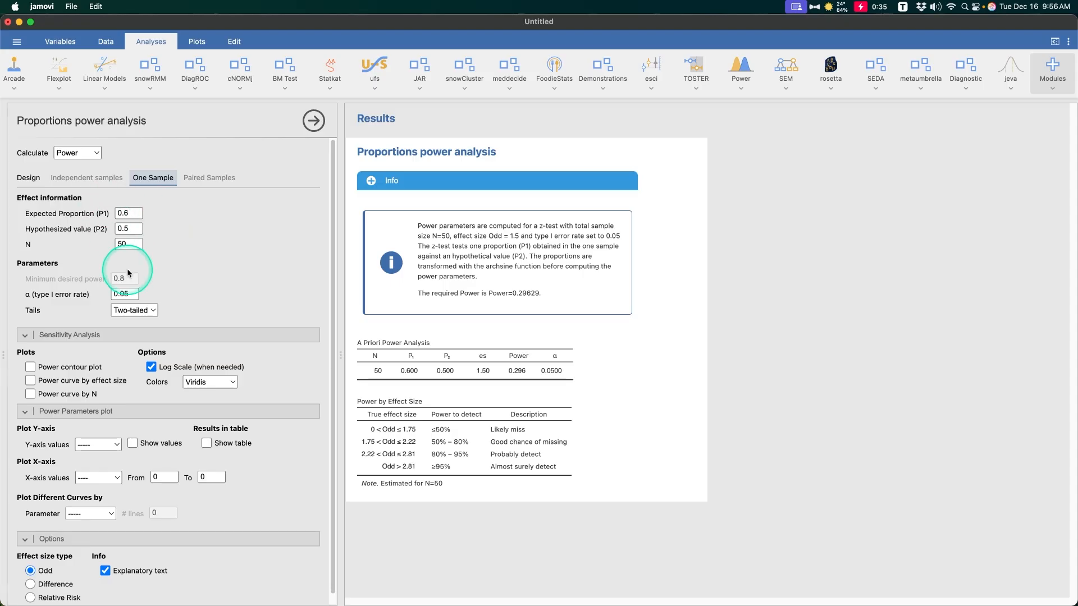
key(ctrl)
key(ctrl)
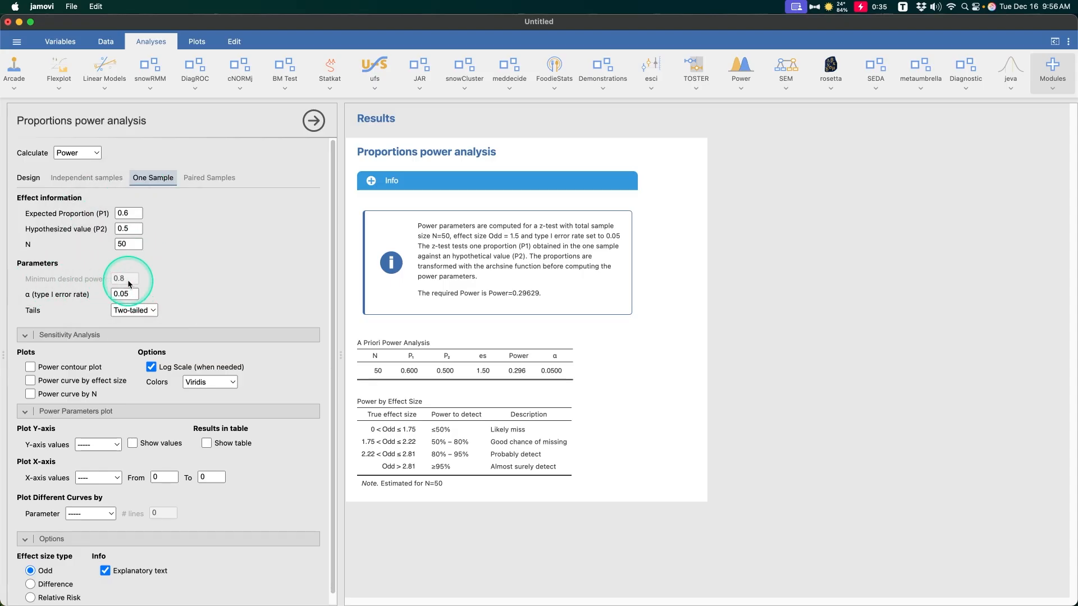
key(ctrl)
key(ctrl)
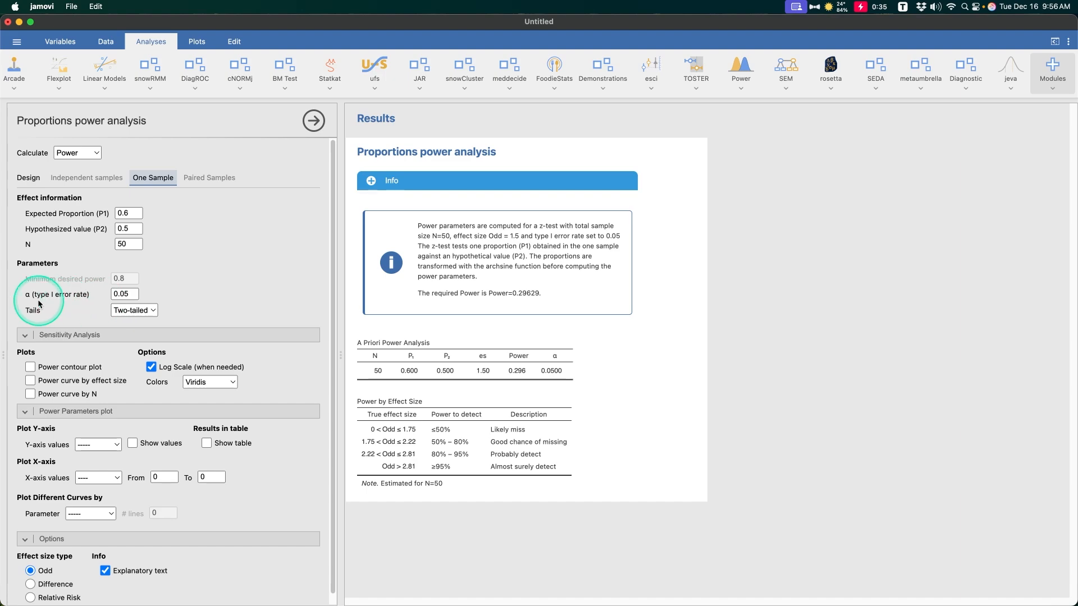
key(ctrl)
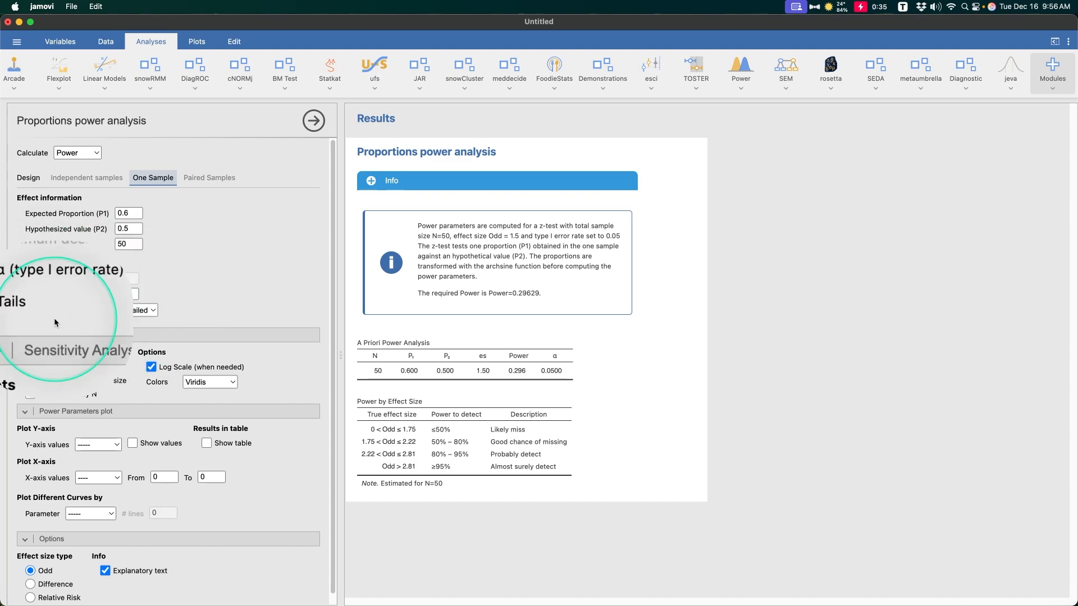
key(ctrl)
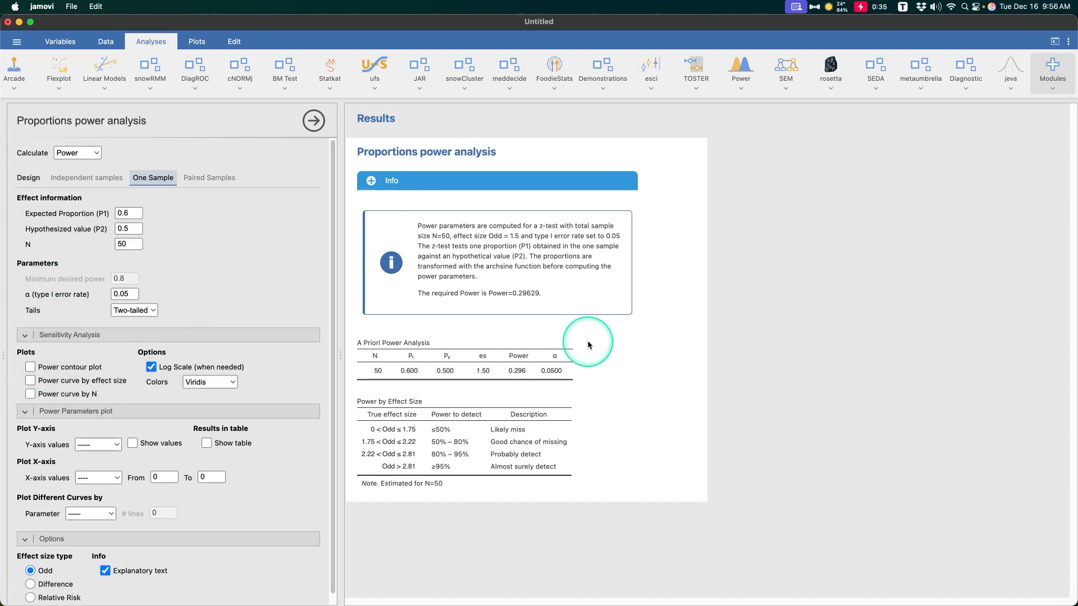
key(ctrl)
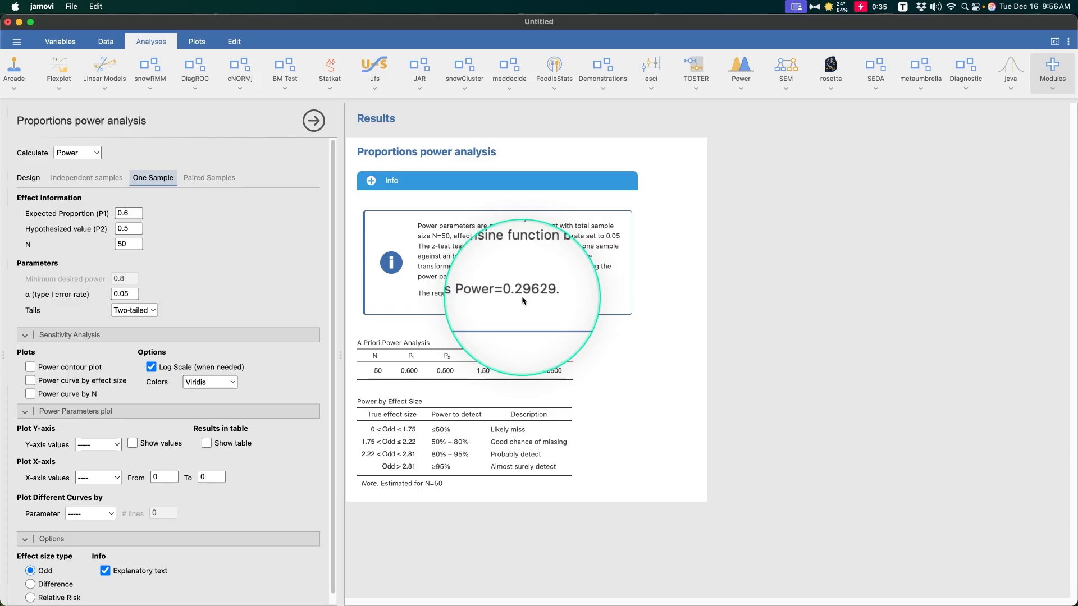
key(ctrl)
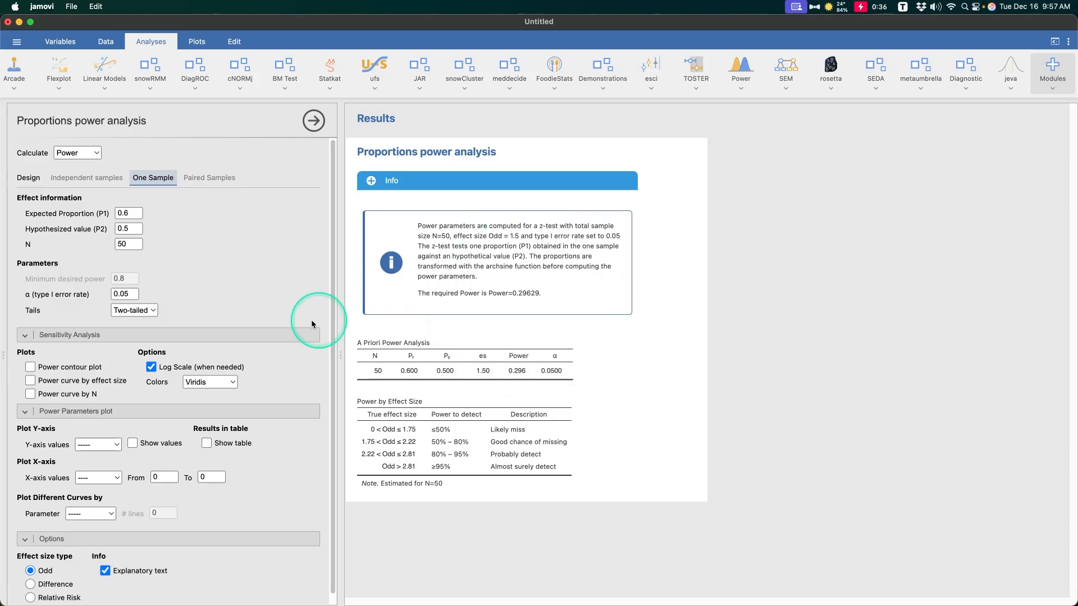
Set N to 100 and check the calculated power and the Power by Effect Size descriptions
click(138, 246)
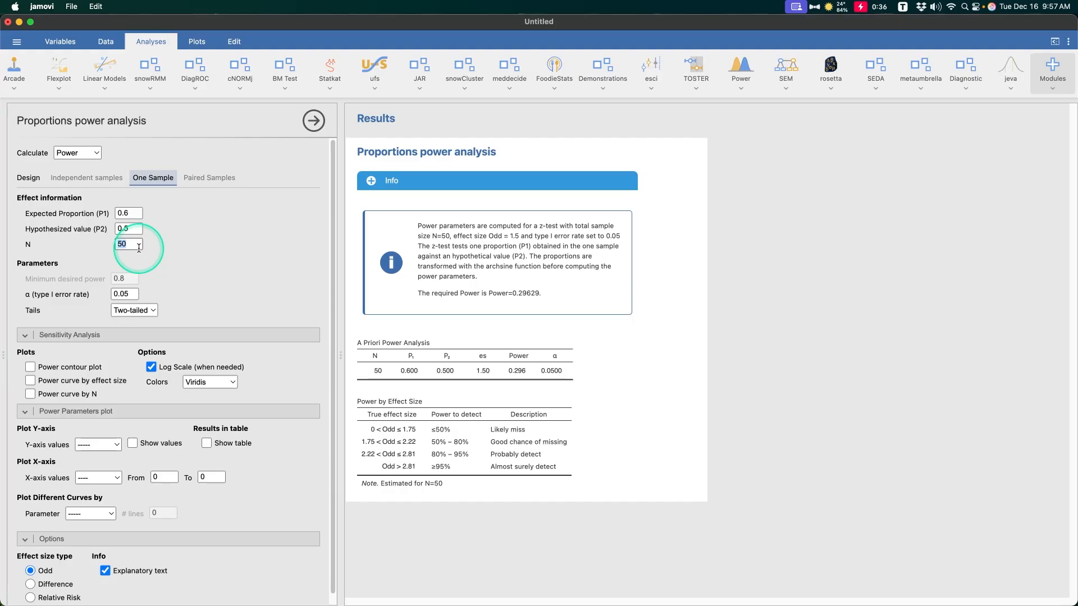
text(100)
click(218, 276)
click(402, 396)
key(ctrl)
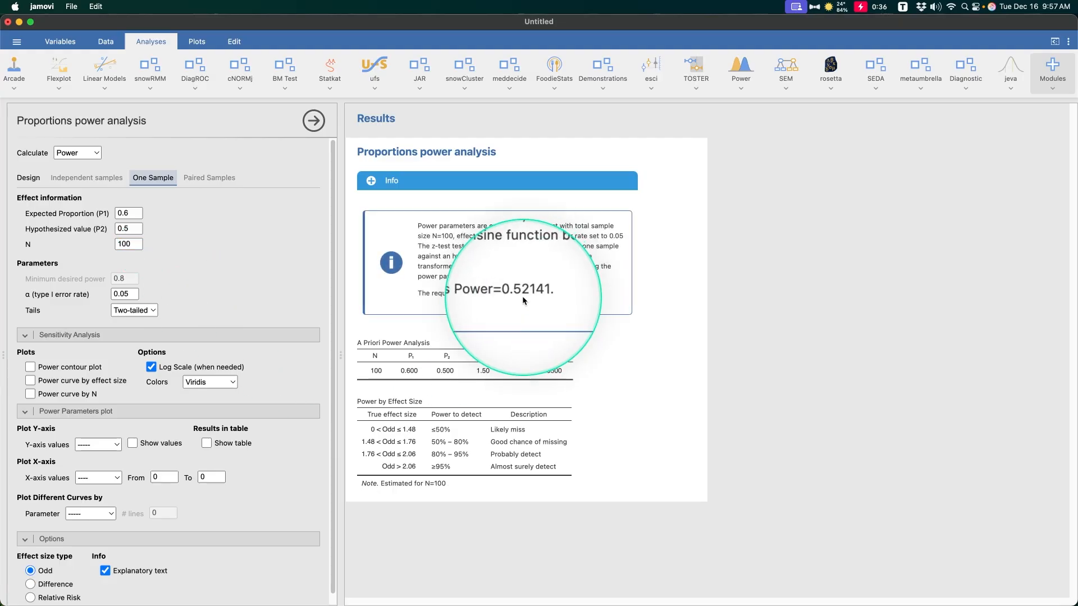
key(ctrl)
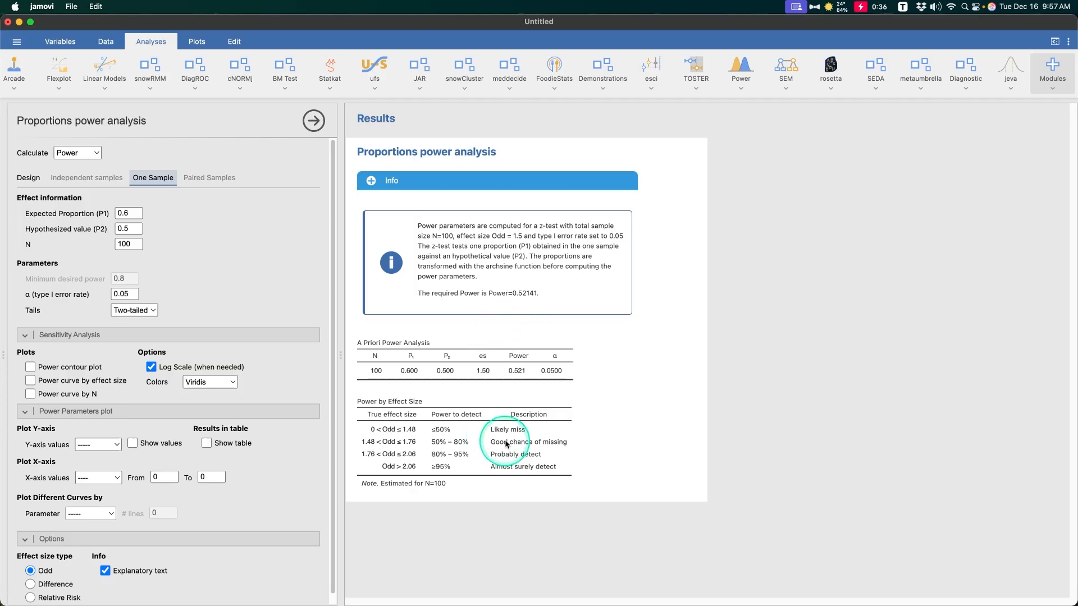
key(ctrl)
key(ctrl)
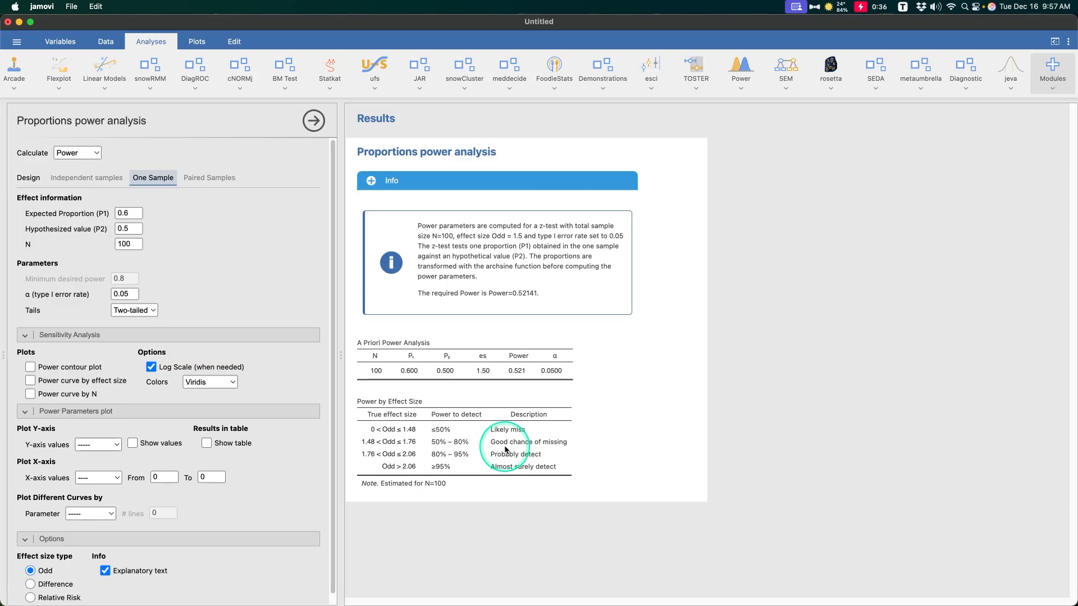
Set the One Sample design's N to 150
double_click(126, 244)
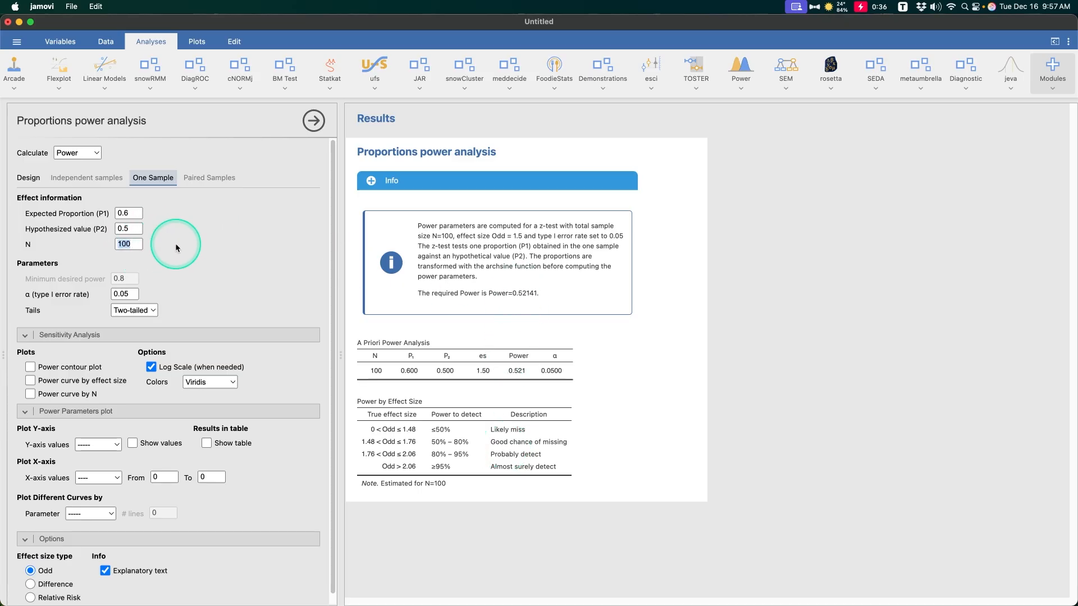
text(150)
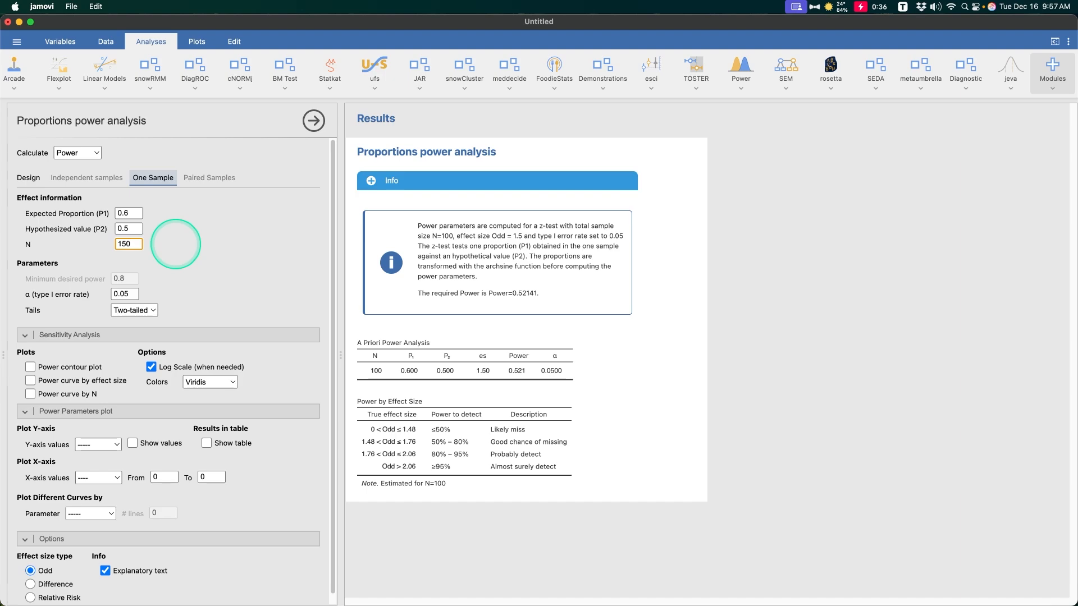
click(176, 244)
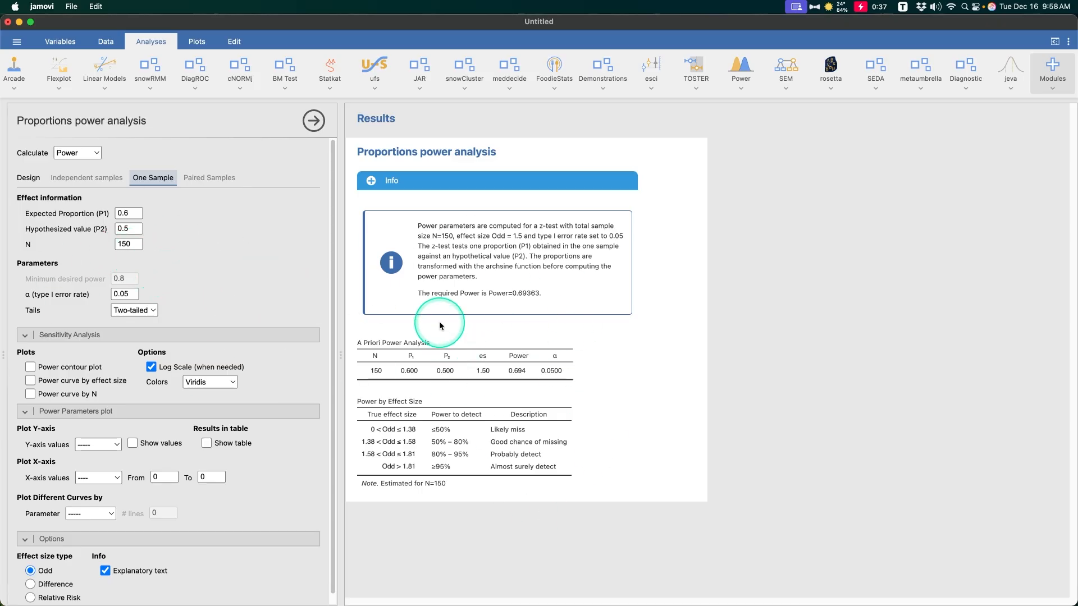
Read the analysis information on the calculation aims, and switch the calculation to Effect Size
click(372, 181)
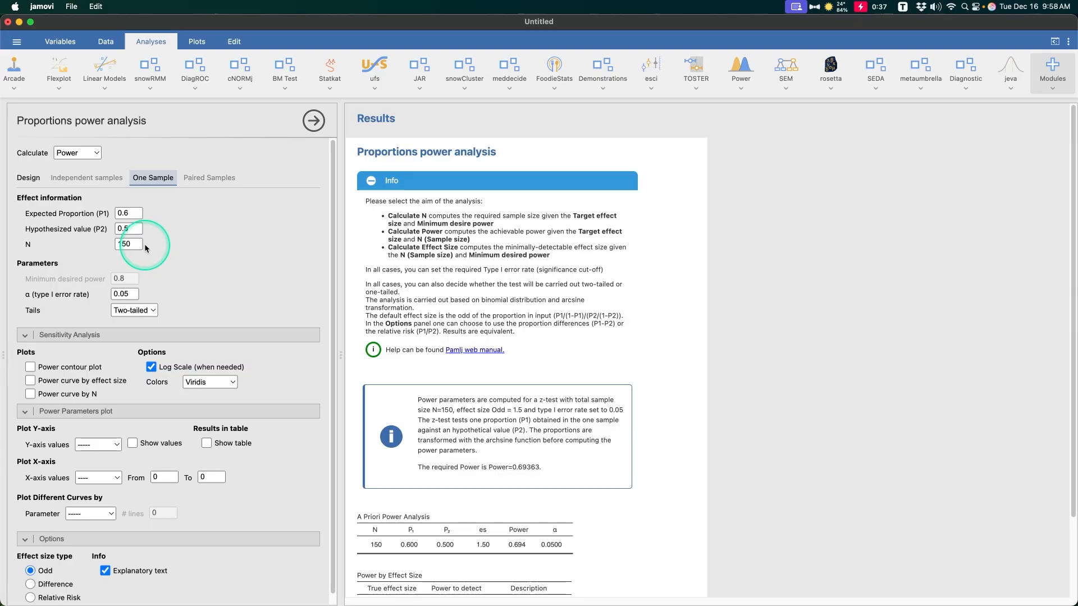
click(74, 153)
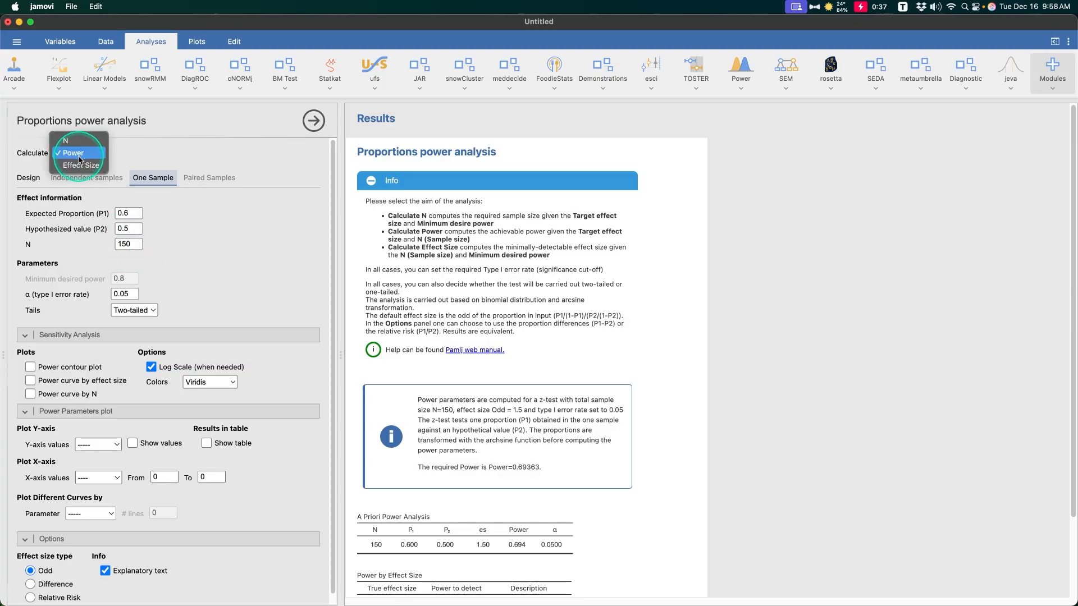
click(76, 166)
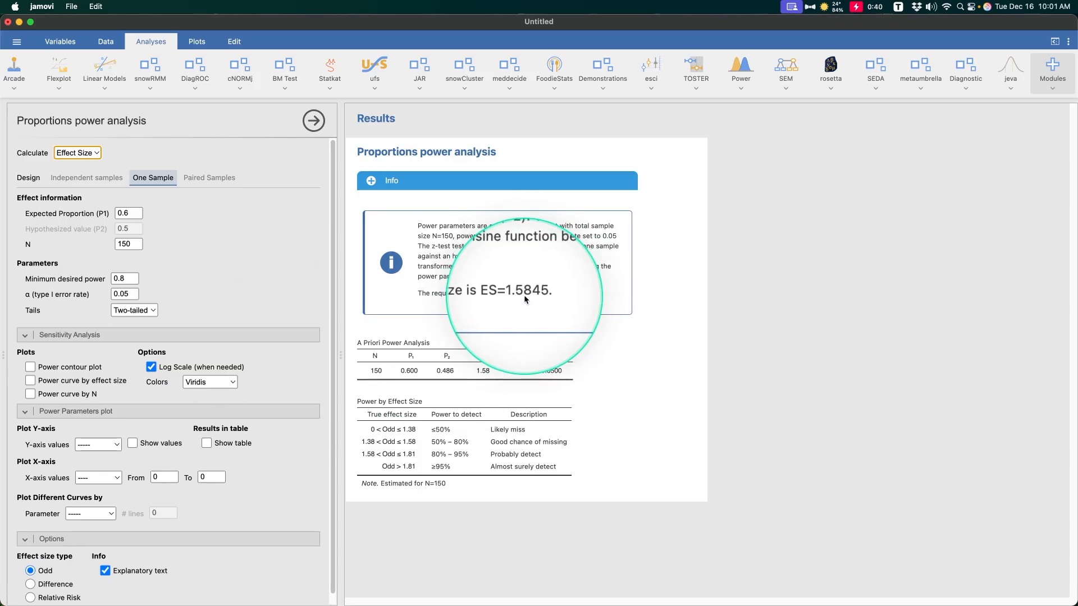
right_click(523, 295)
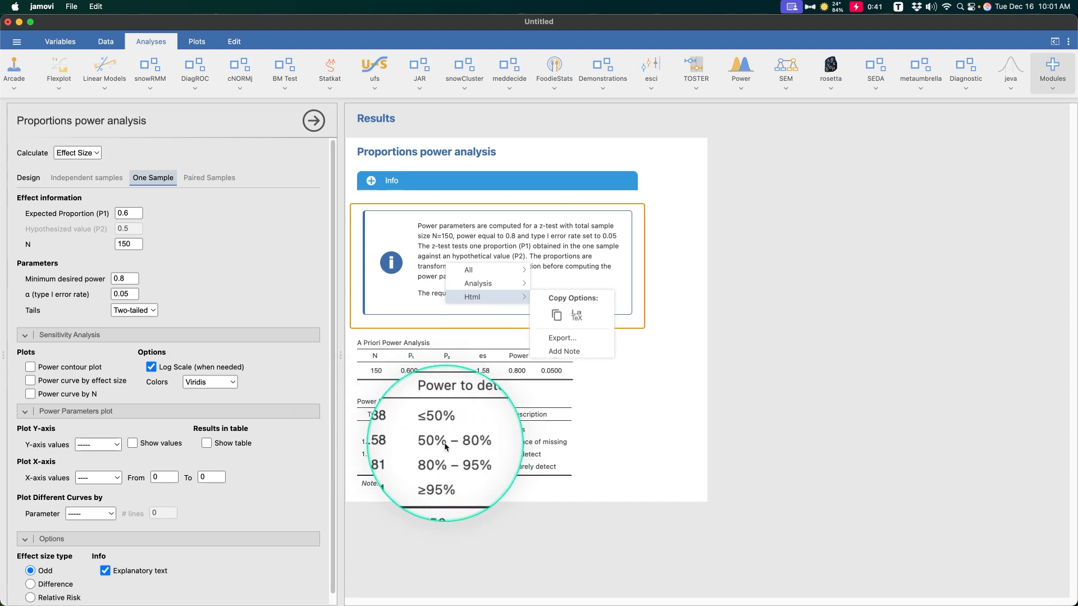
click(577, 433)
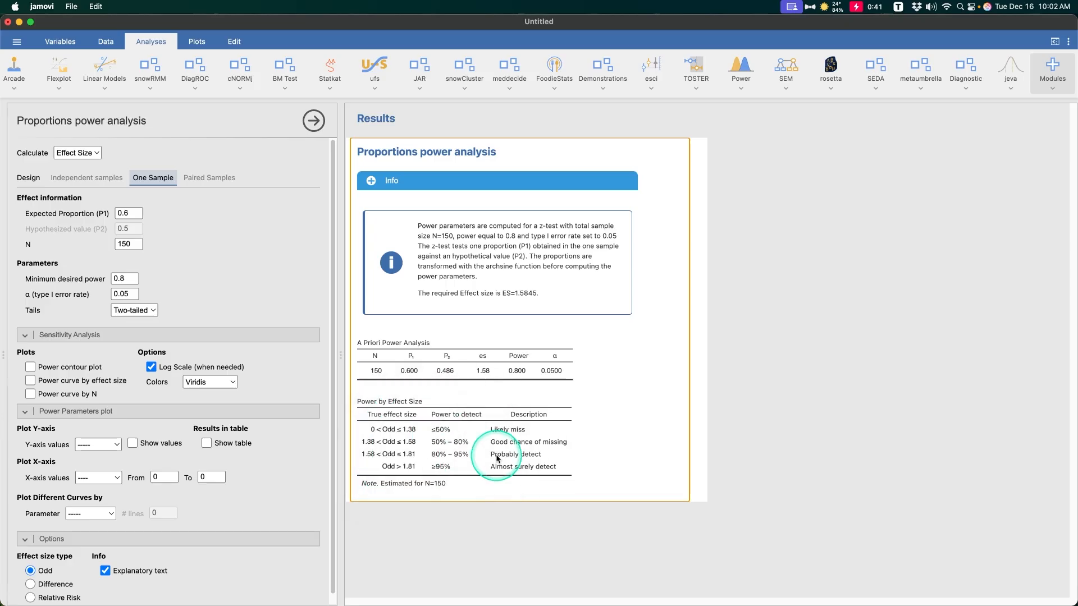
click(793, 290)
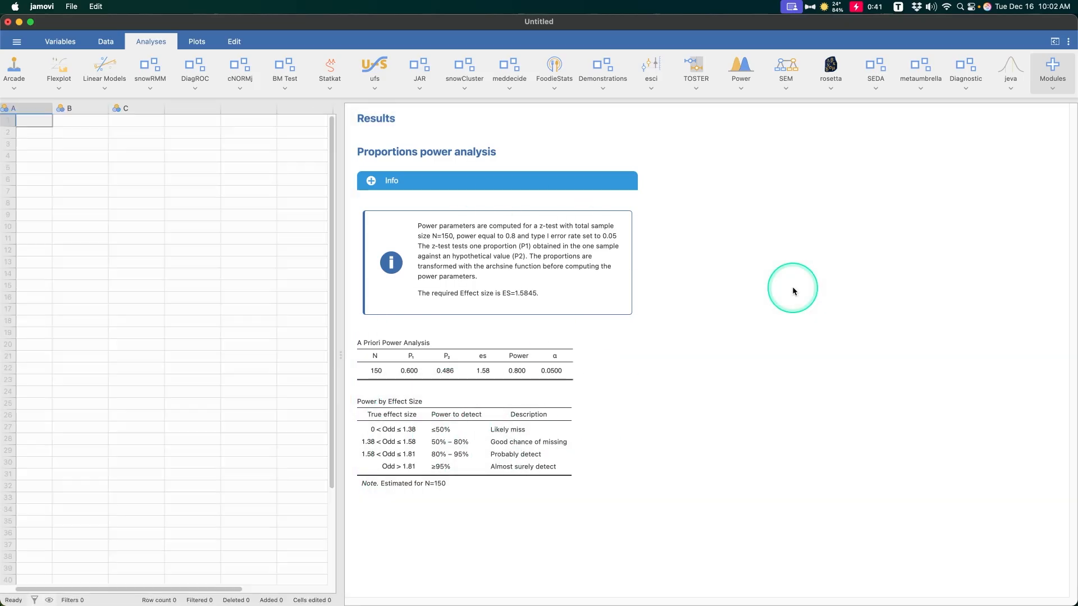
click(377, 295)
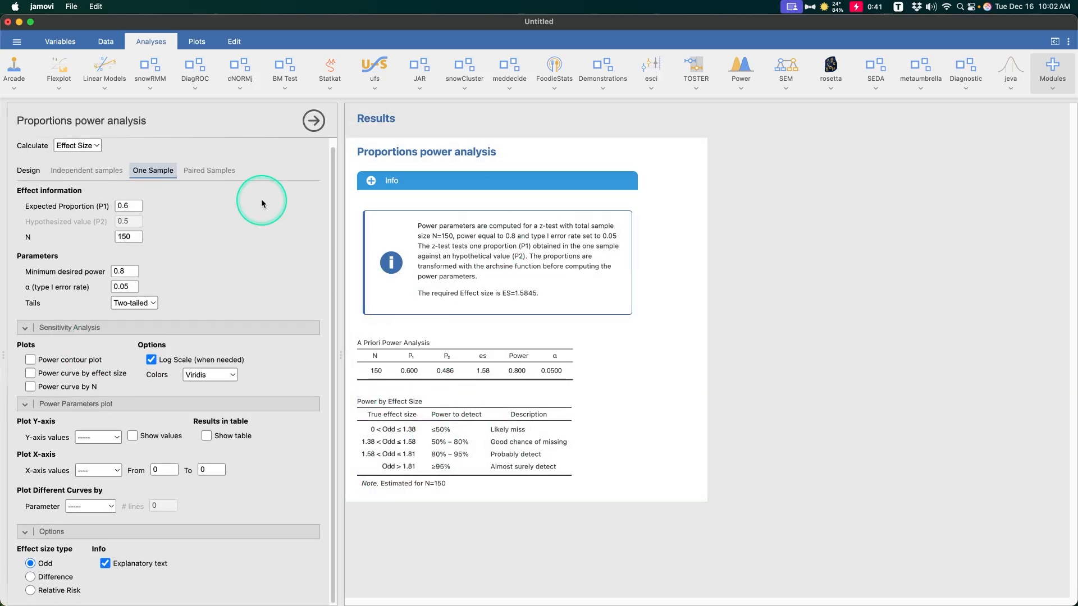
Add the power contour plot, the power curve by effect size and the power curve by N, and review the plots
click(84, 368)
click(81, 381)
click(68, 395)
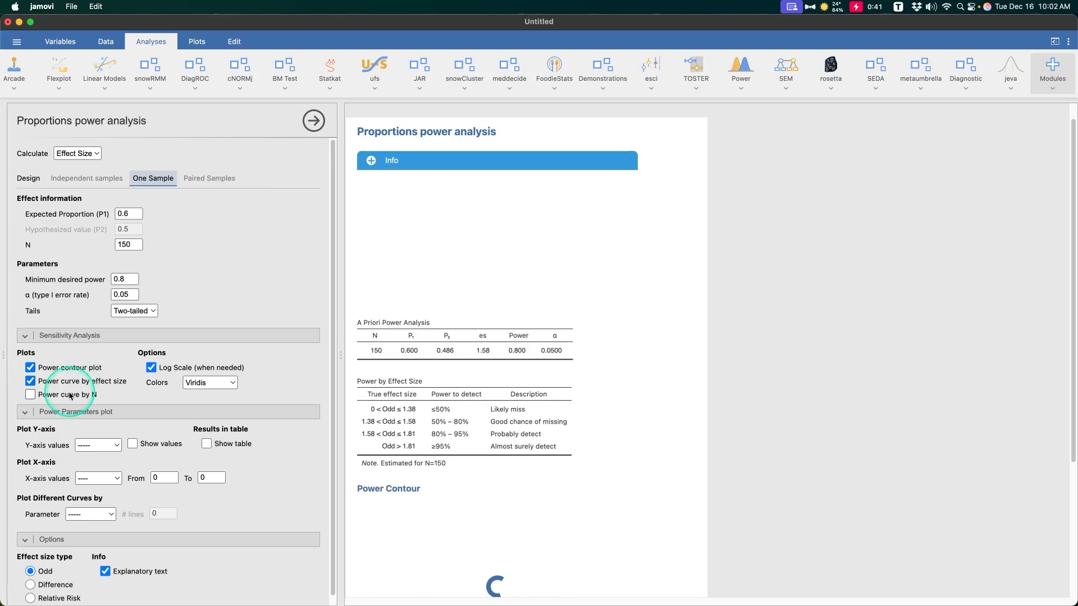
scroll(231, 289, down, 1)
scroll(674, 512, down, 6)
scroll(661, 473, down, 5)
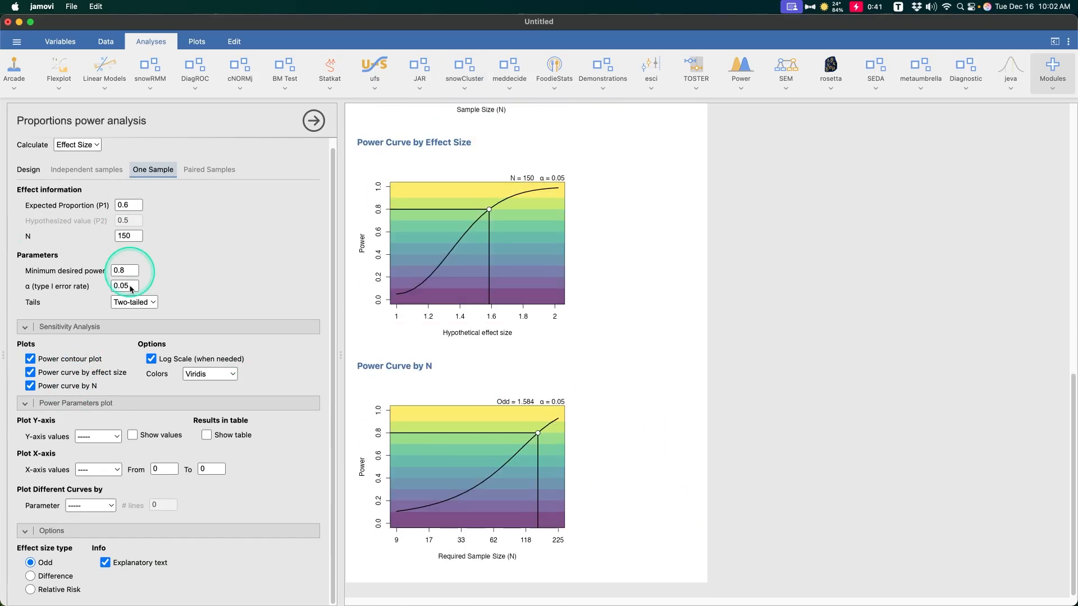
click(151, 360)
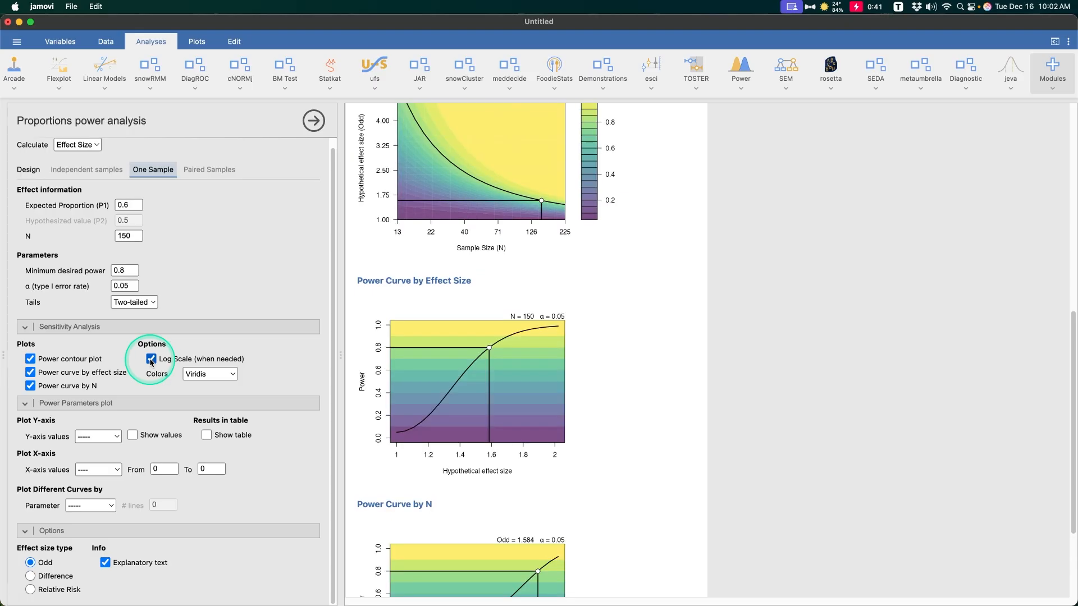
scroll(510, 231, down, 3)
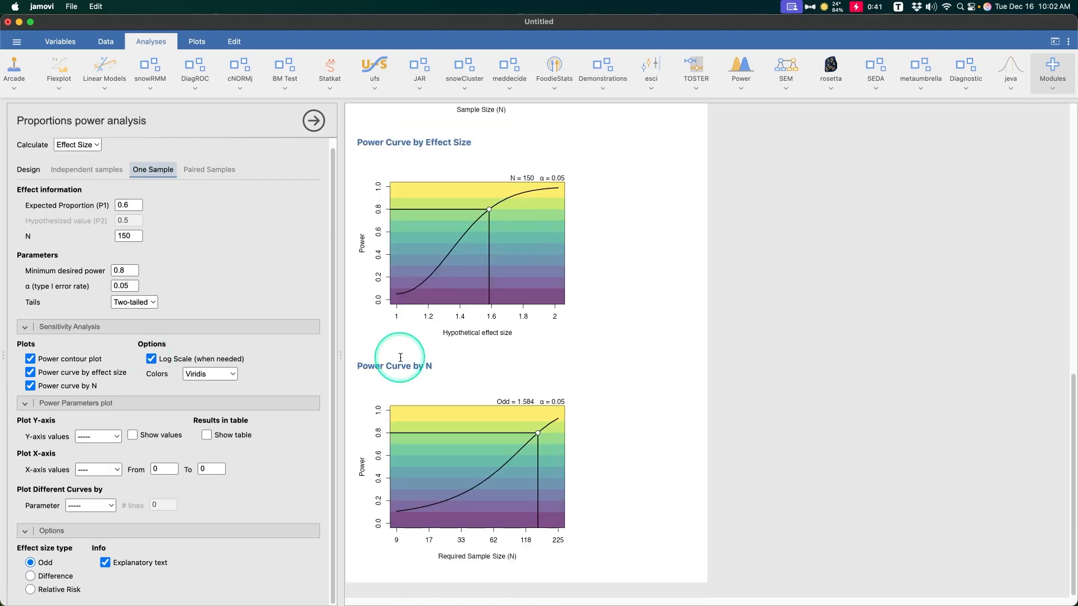
Turn the log scale off and back on to compare its effect on the power contour and power curve plots
scroll(368, 365, up, 6)
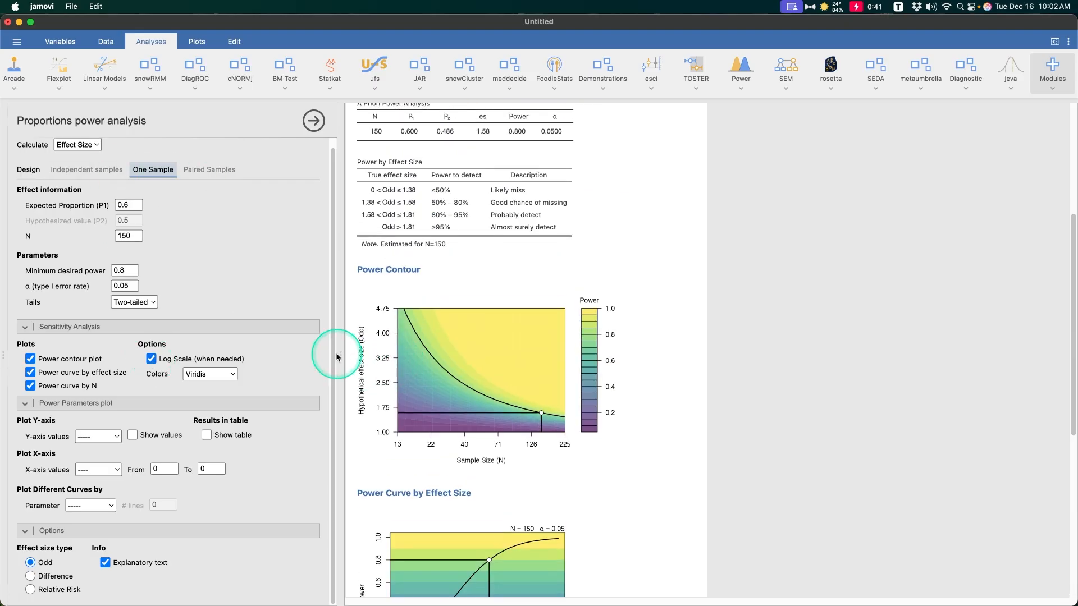
click(152, 359)
click(151, 359)
scroll(375, 386, down, 6)
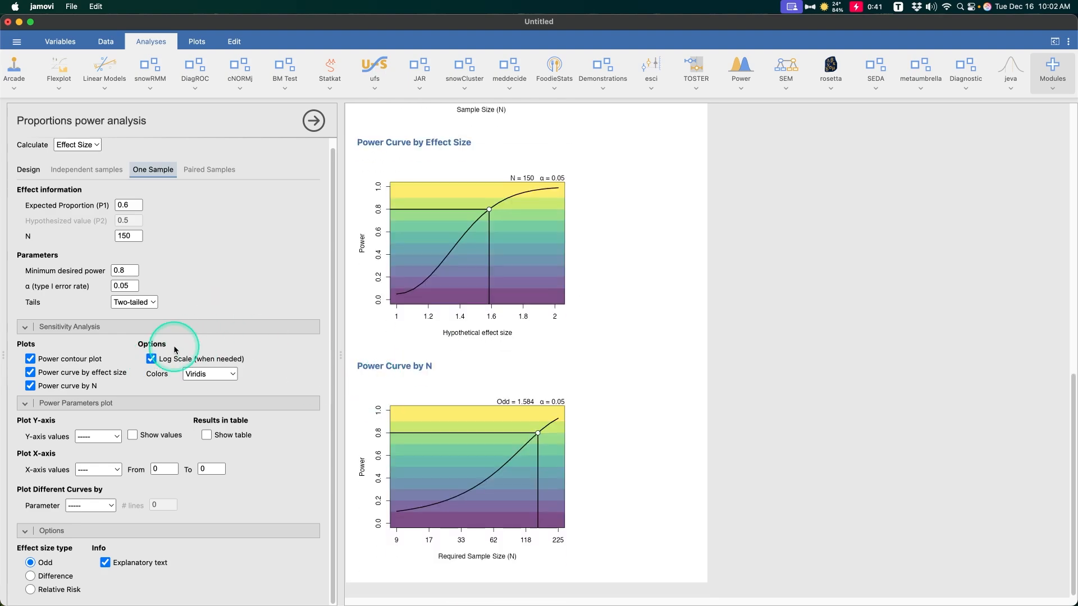
double_click(151, 359)
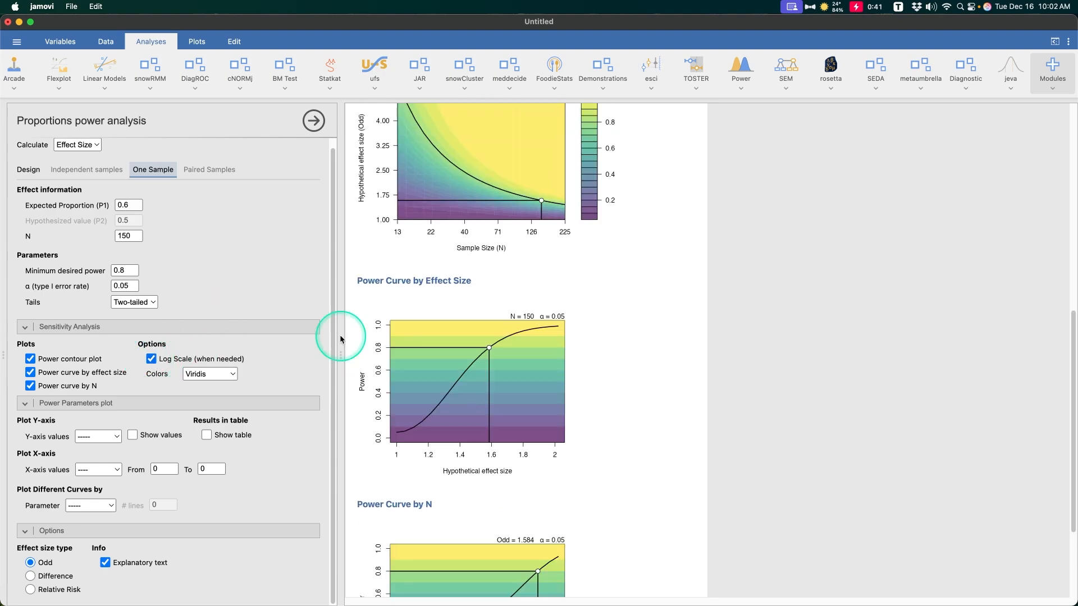
Add a power parameters plot of N on the Y-axis against Power on the X-axis, showing values and the results table
click(105, 444)
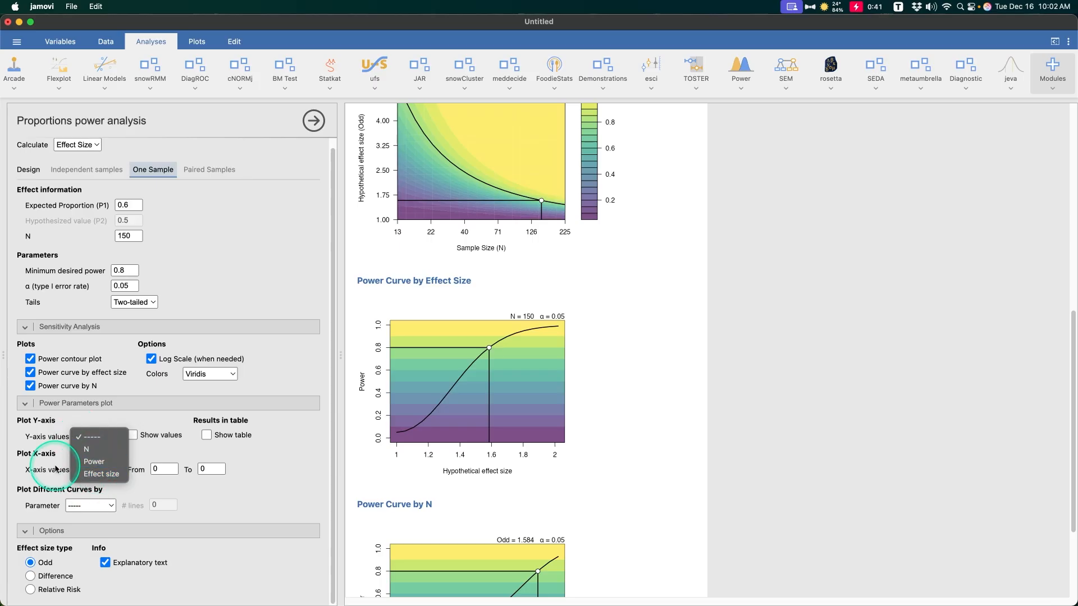
click(87, 443)
click(216, 445)
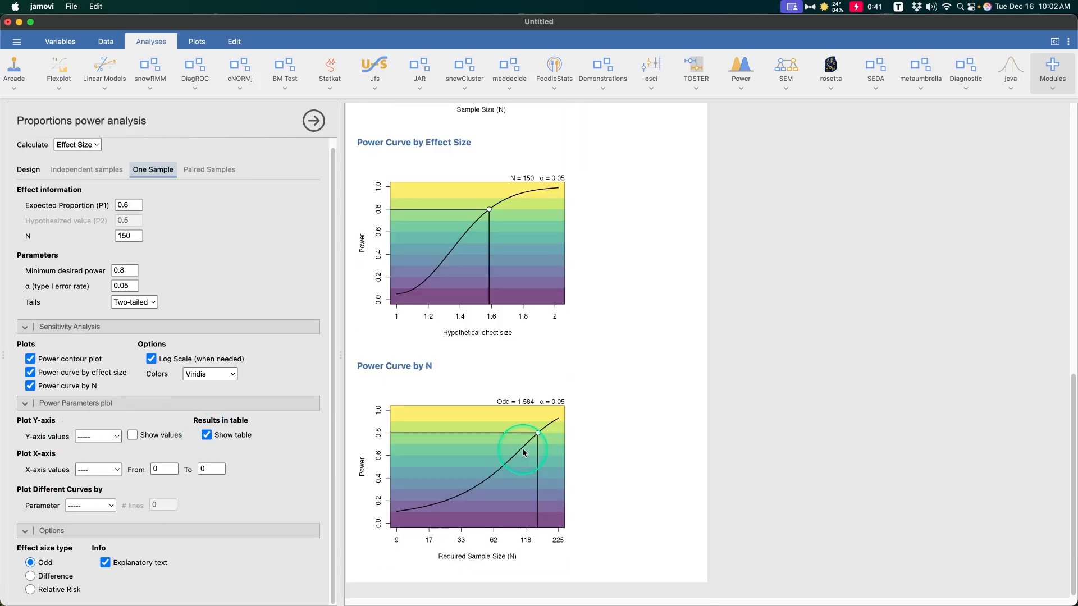
click(98, 436)
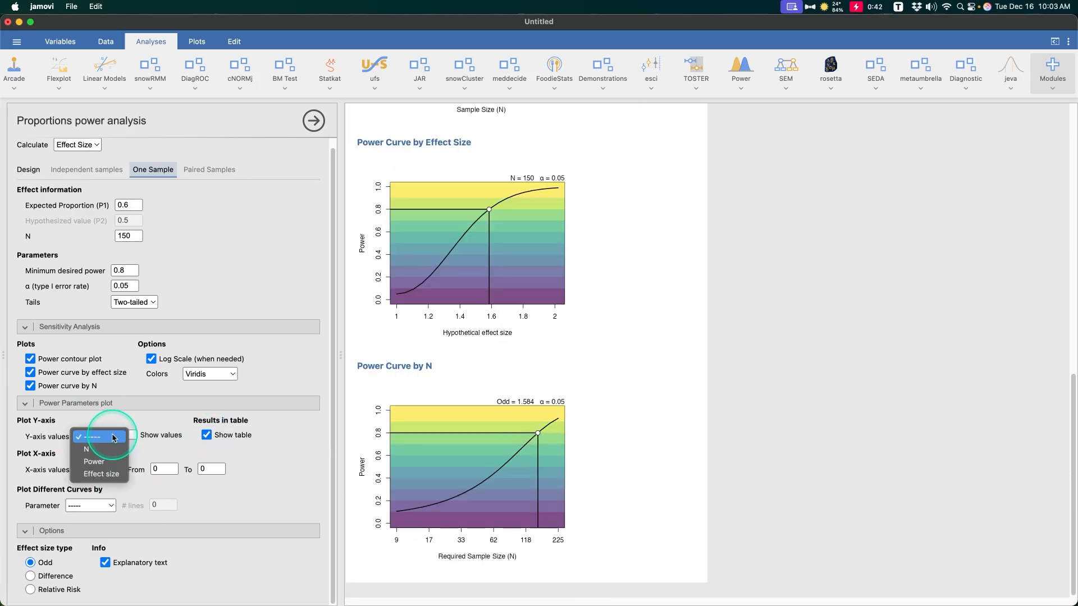
click(92, 447)
click(133, 435)
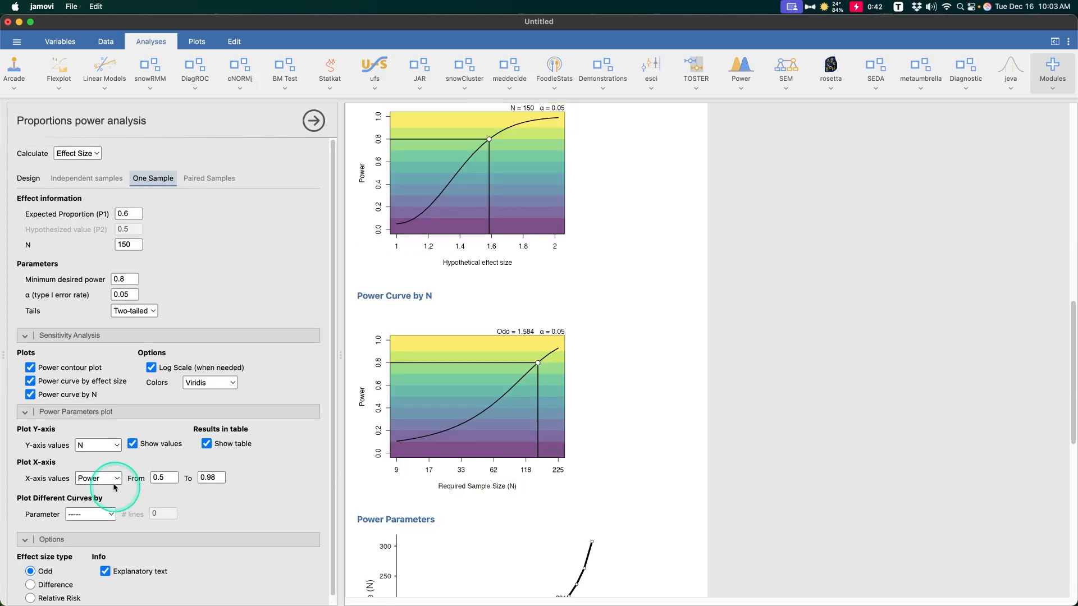
scroll(140, 432, down, 1)
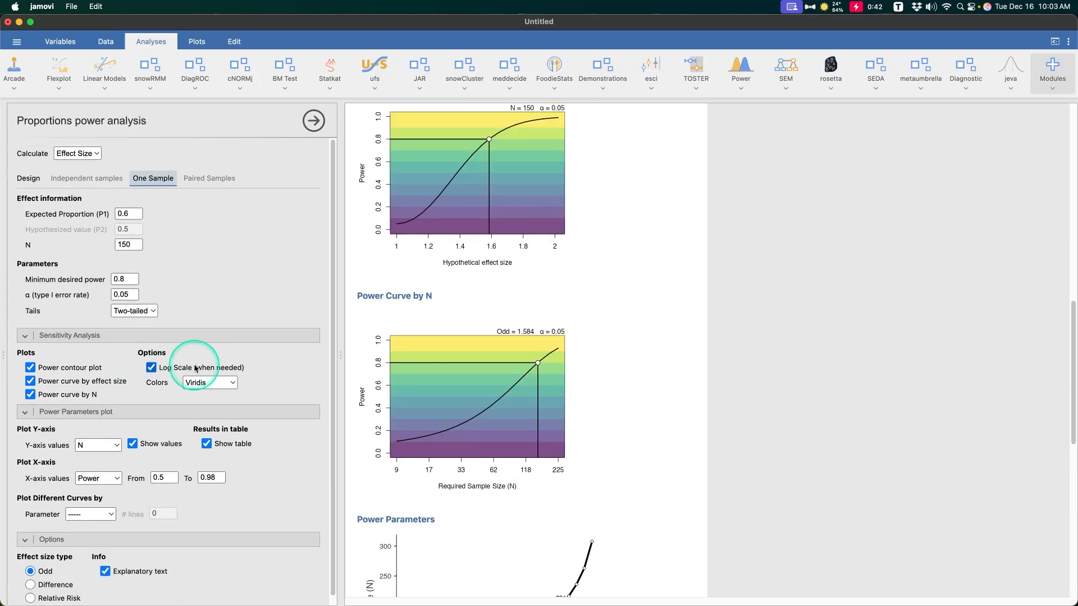
scroll(245, 294, up, 1)
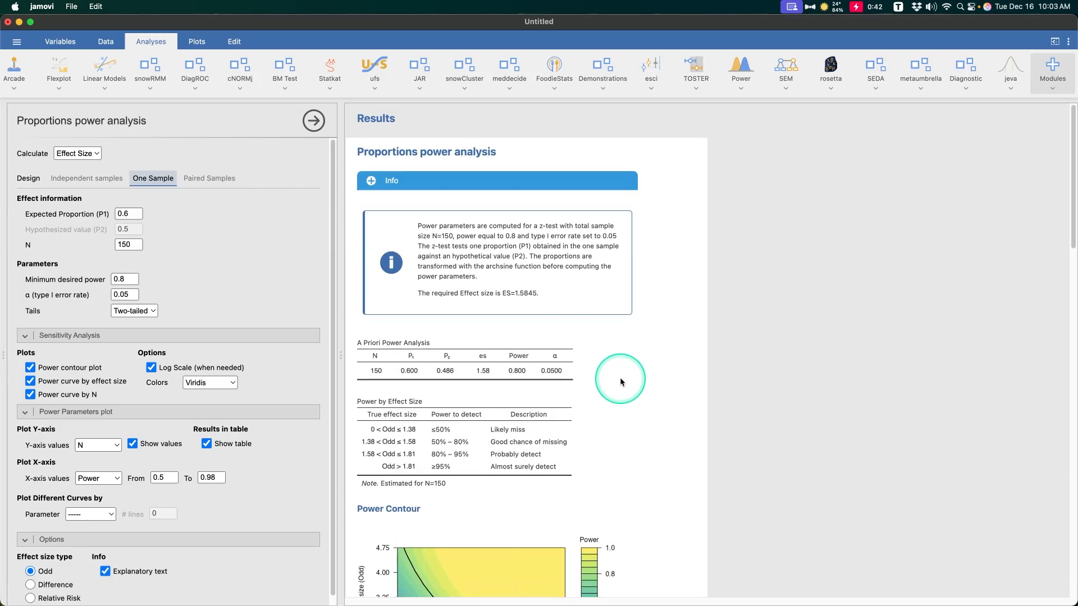
Switch the proportions power analysis design to Paired Samples
click(76, 180)
click(155, 177)
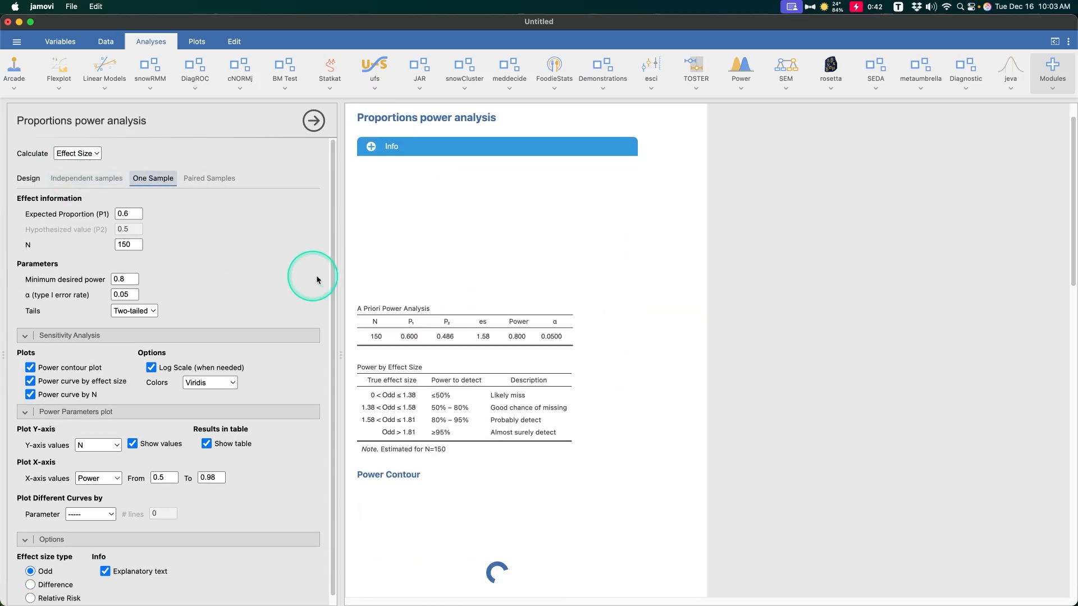
click(197, 179)
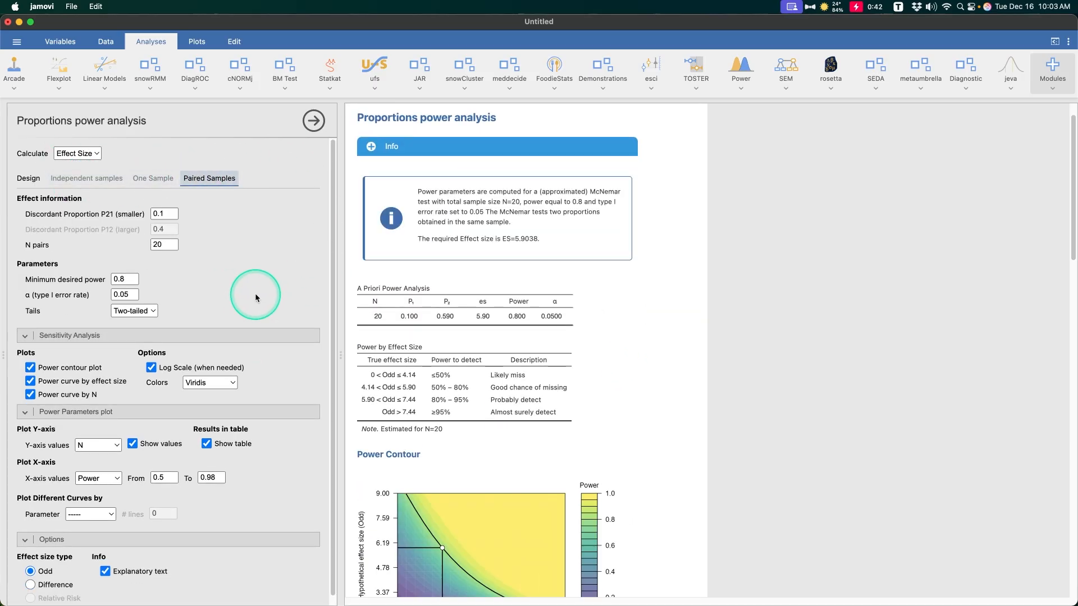